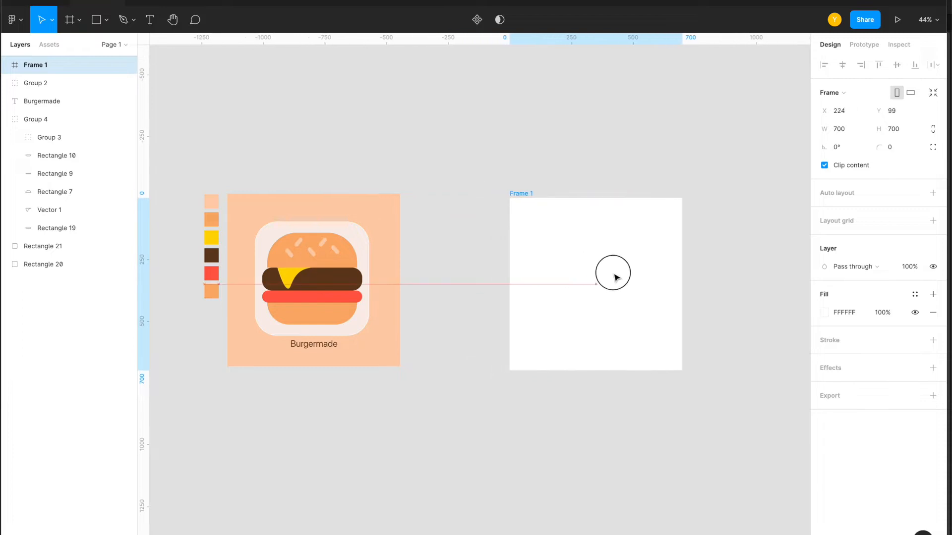
- Move the column of six colour swatches next to the left edge of the empty Frame 1
left_click_drag(191, 185, 493, 257)
scroll(652, 289, "up", 3)
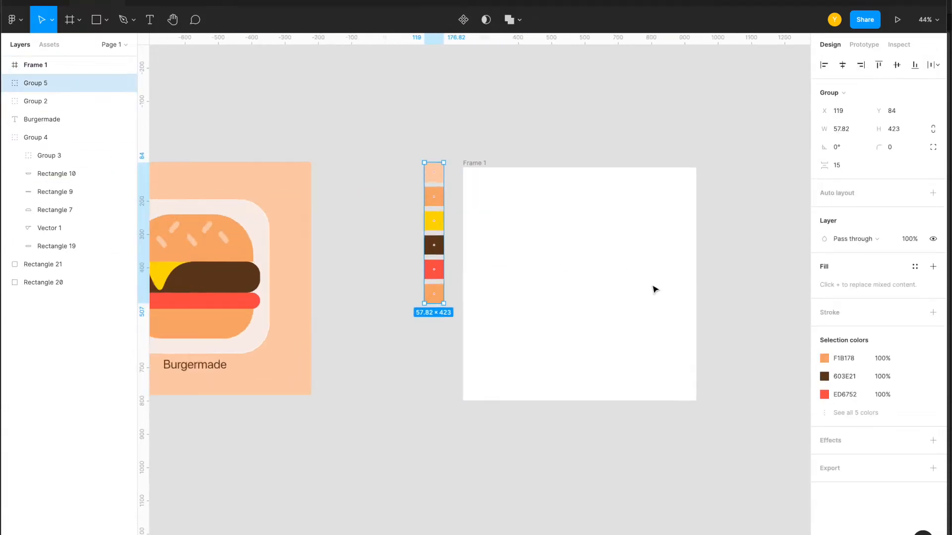
scroll(489, 297, "up", 5)
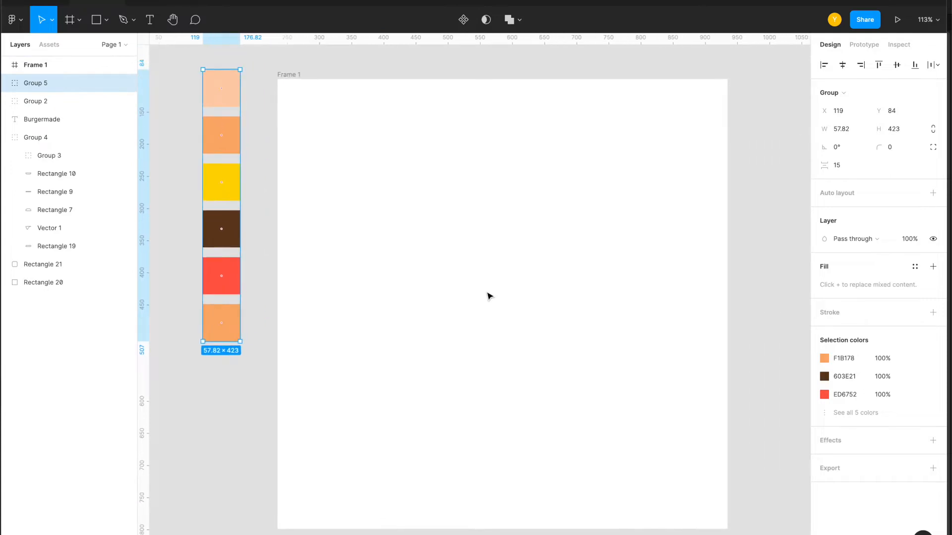
scroll(489, 296, "down", 2)
left_click(503, 96)
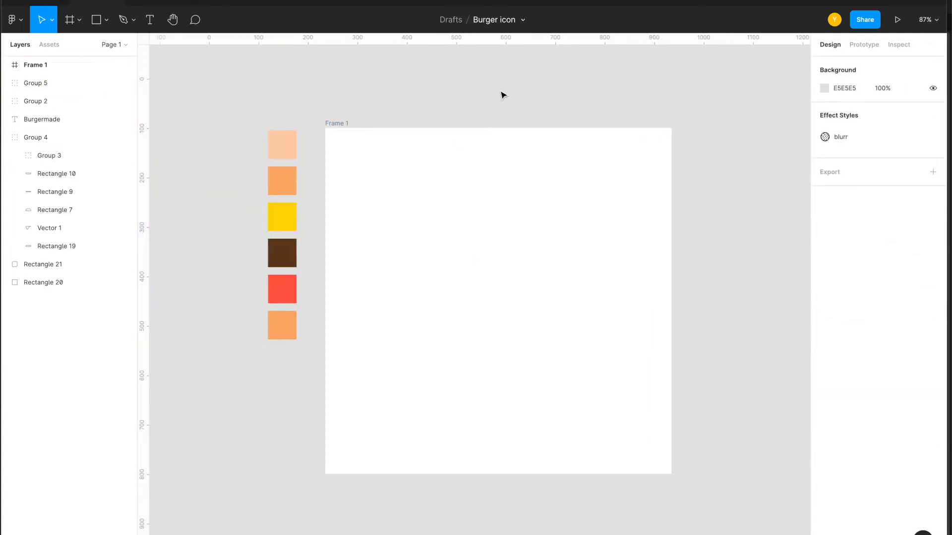
- Draw a rectangle about 327 × 130 in the upper middle of Frame 1 and fill it with the orange swatch colour
left_click(96, 20)
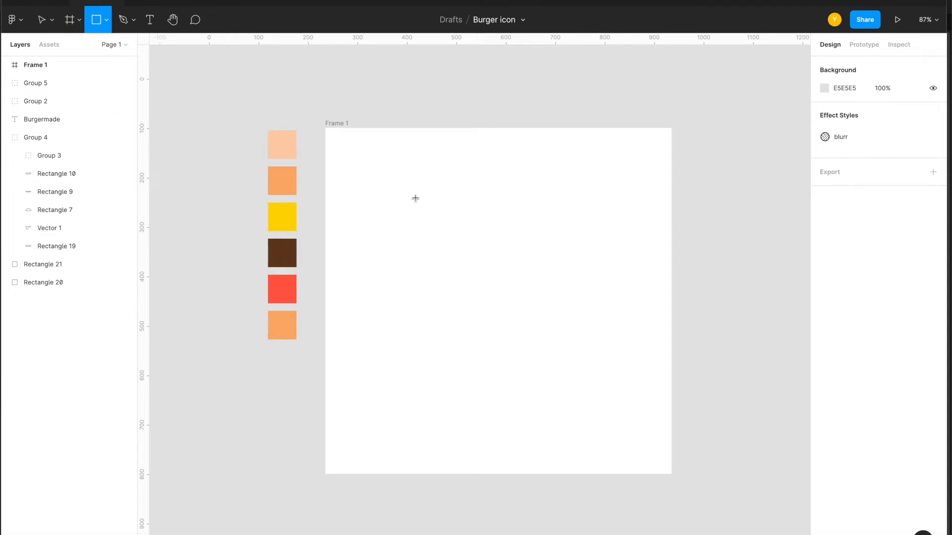
left_click_drag(417, 203, 579, 268)
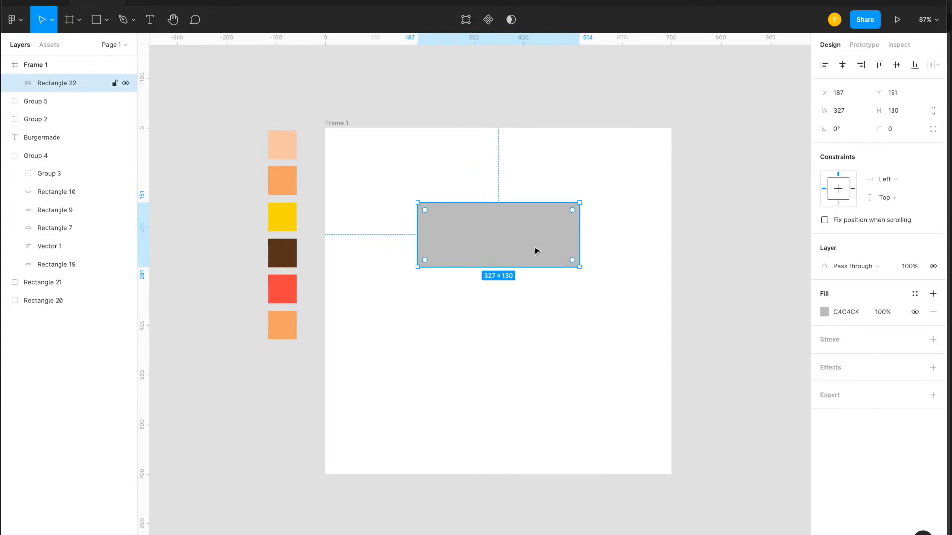
key("i")
left_click(292, 173)
- Duplicate the orange rectangle directly below itself, shorten the copy to about 89 high and fill it with the brown swatch colour
left_click_drag(498, 216, 497, 276, "alt")
left_click_drag(496, 329, 493, 311)
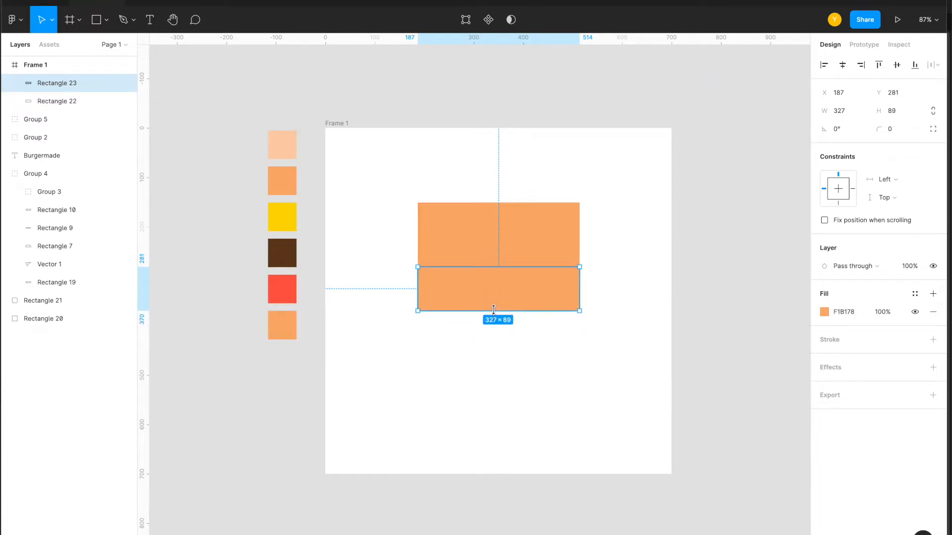
key("i")
left_click(282, 253)
- Add two more duplicates stacked below the brown rectangle: a red one about 45 high and an orange one about 91 high
left_click_drag(521, 293, 501, 379, "alt")
key("i")
left_click(282, 288)
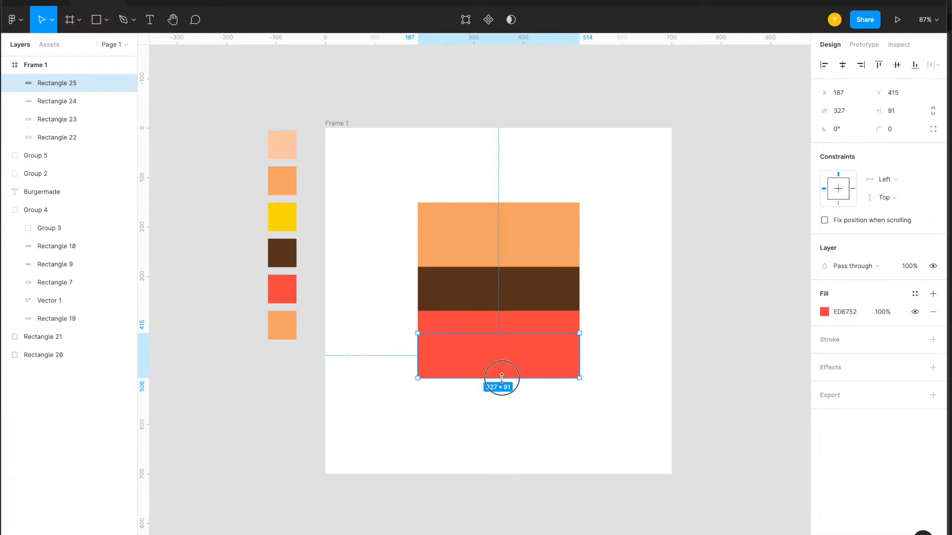
key("i")
left_click(282, 325)
left_click(489, 396)
- Widen the brown rectangle symmetrically on both sides to about 395
left_click(523, 363)
left_click(532, 325)
left_click(530, 301)
left_click(540, 252)
left_click(545, 295)
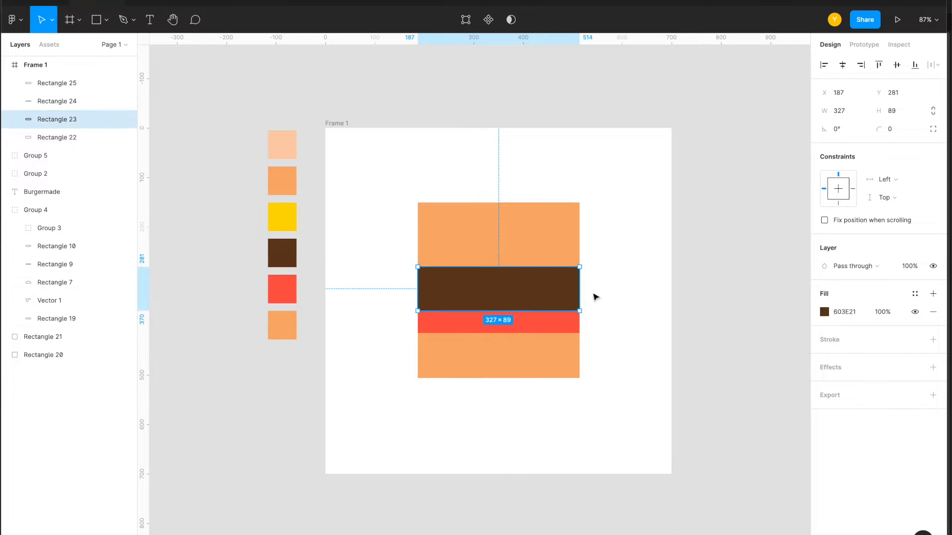
left_click_drag(575, 284, 596, 283)
- Round the two upper corners of the top orange rectangle with individual corner radii of 90
left_click(548, 254)
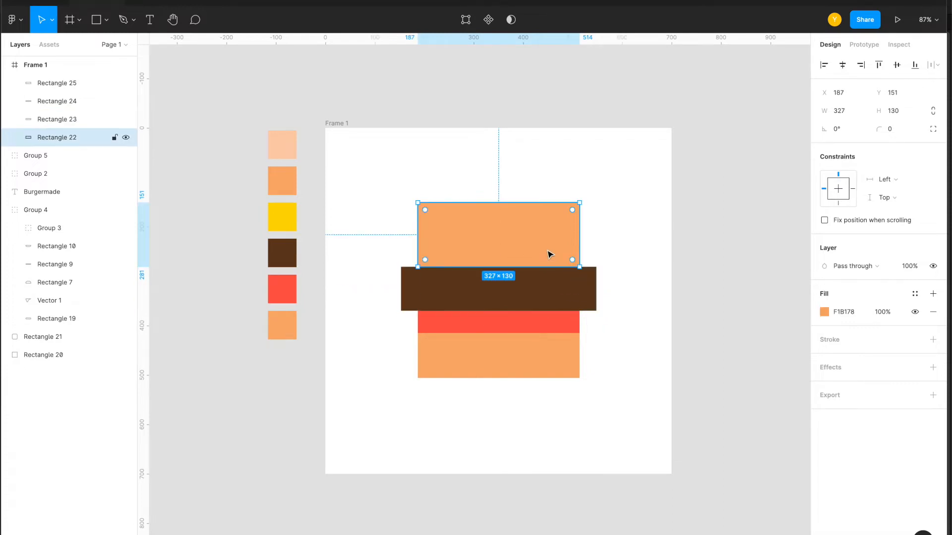
left_click(557, 325)
left_click(559, 354)
left_click(565, 289)
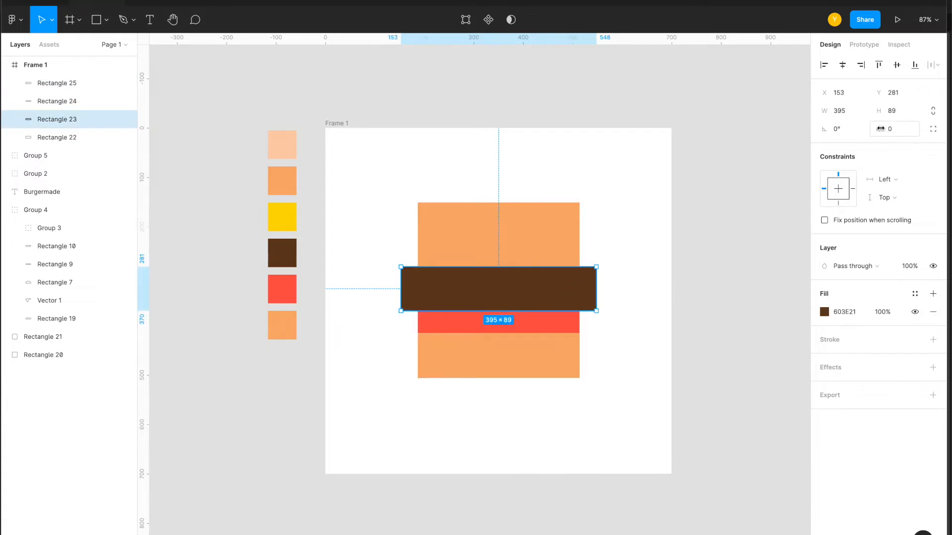
key("Tab")
left_click(933, 129)
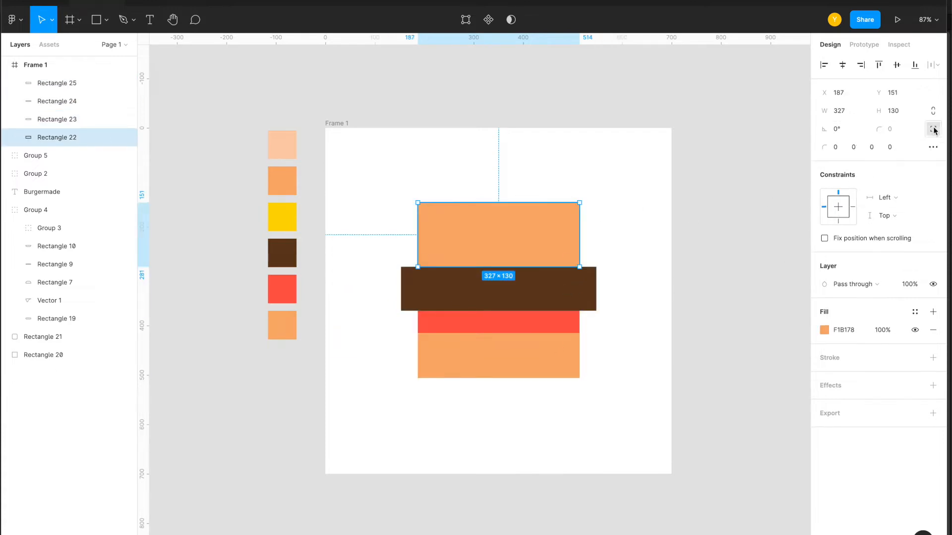
left_click(837, 148)
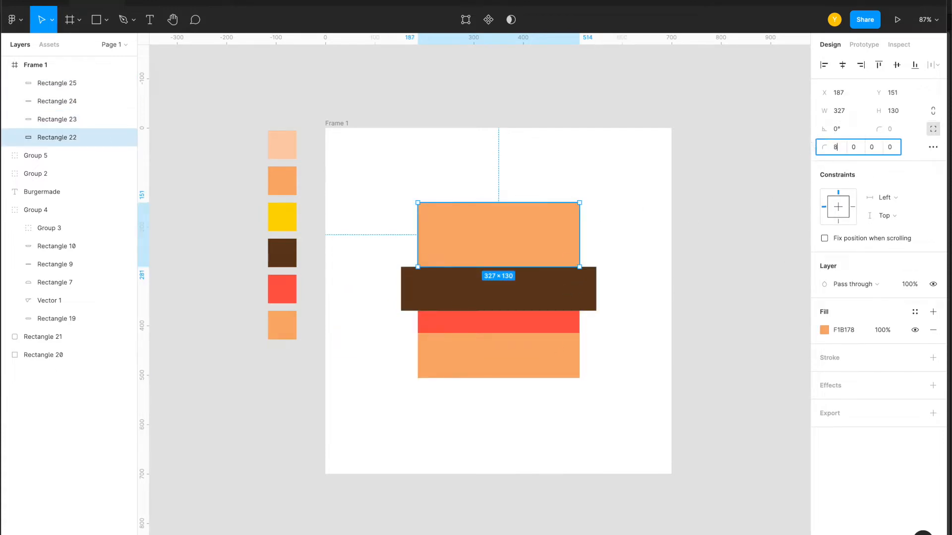
type("80")
key("Tab")
type("90")
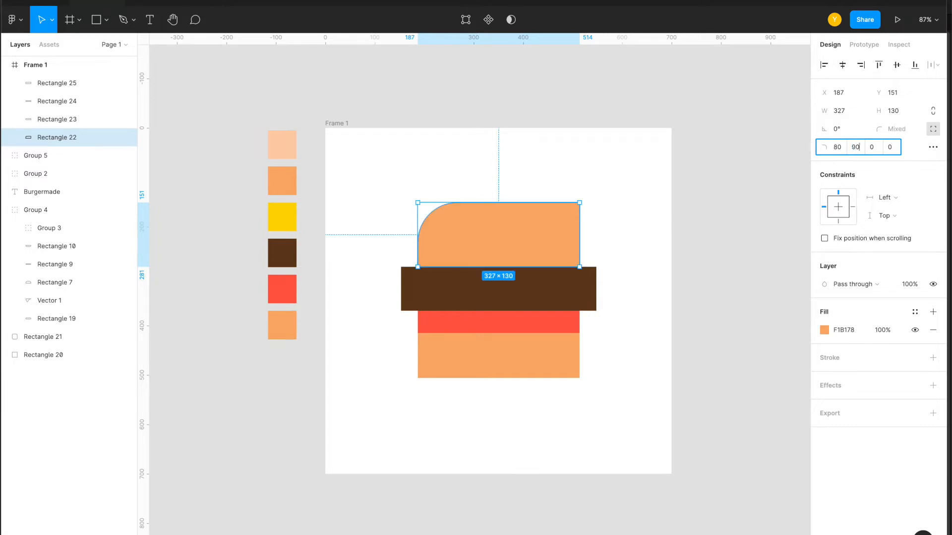
key("Return")
left_click(841, 147)
type("90")
key("Return")
- Round the two lower corners of the bottom orange rectangle with individual corner radii of 90
left_click(498, 358)
left_click(933, 129)
left_click(877, 148)
key("Tab")
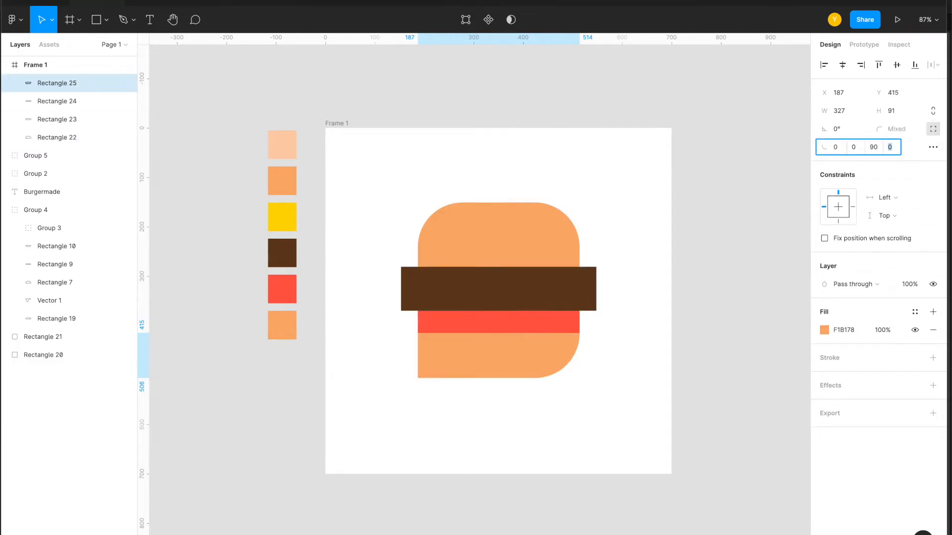
type("90")
key("Return")
left_click(608, 261)
- Set the corner radius of the brown patty rectangle to 70
left_click(572, 297)
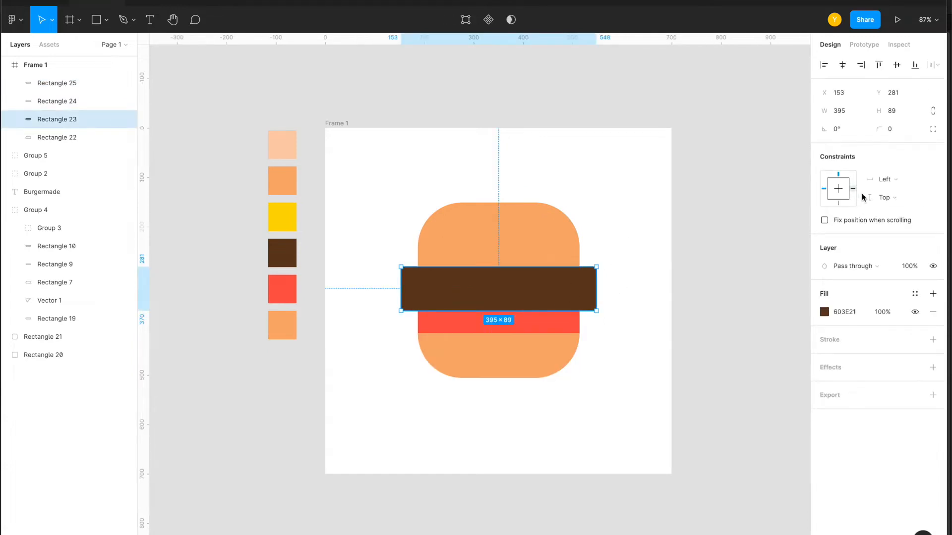
left_click(897, 130)
type("70")
key("Return")
left_click(604, 253)
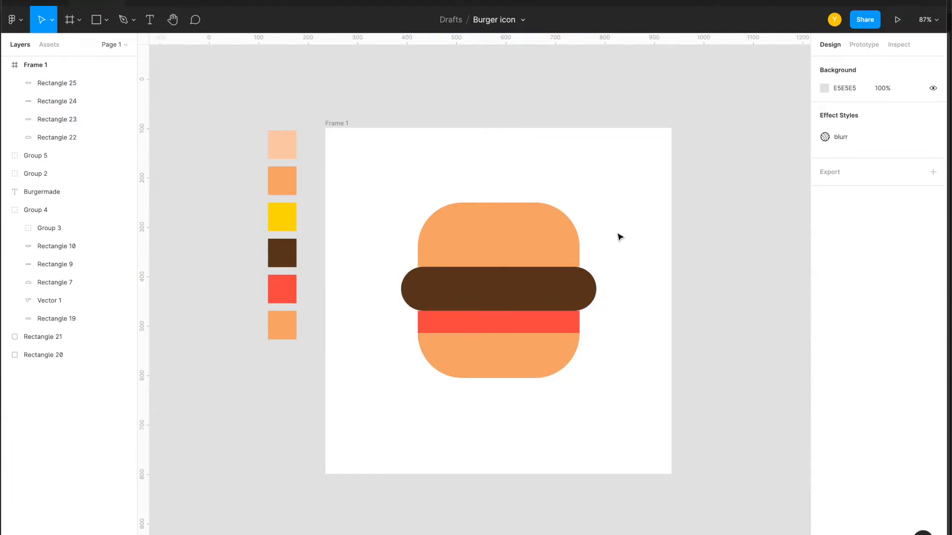
- Widen the red rectangle symmetrically on both sides to about 363
scroll(512, 246, "up", 3)
left_click(438, 350)
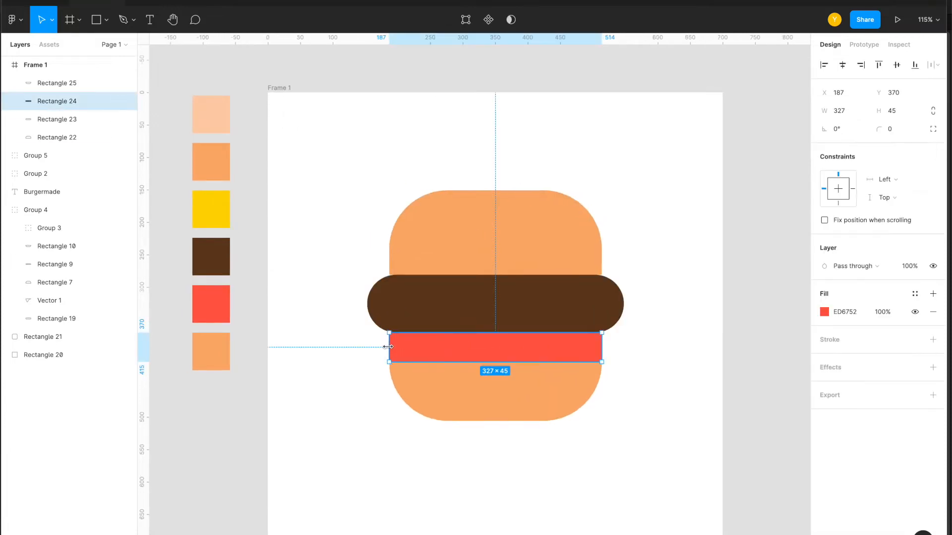
left_click(483, 251)
left_click(415, 359)
left_click_drag(389, 346, 378, 346)
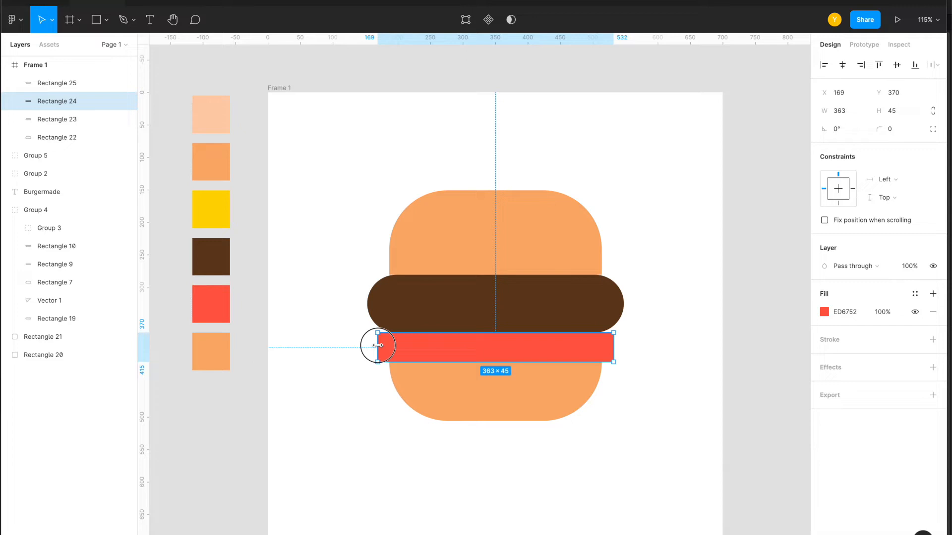
- Try to round the red rectangle's corners with a radius of 40
left_click(890, 129)
type("40")
key("Return")
left_click(661, 259)
key("ctrl+z")
left_click(627, 278)
- Draw a closed, downward-pointing triangle with the Pen tool, starting from the patty's upper edge left of centre
scroll(520, 278, "up", 5)
key("p")
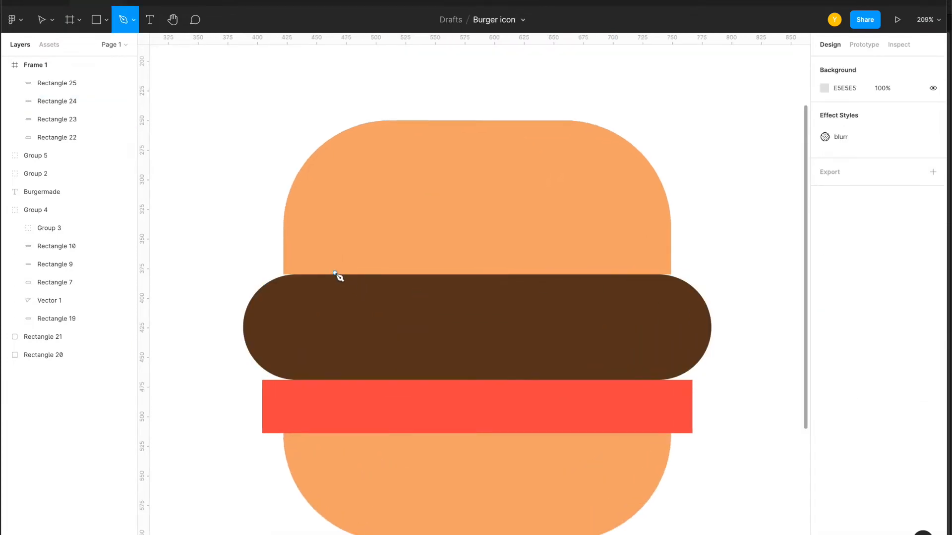
left_click(336, 275)
left_click(379, 355)
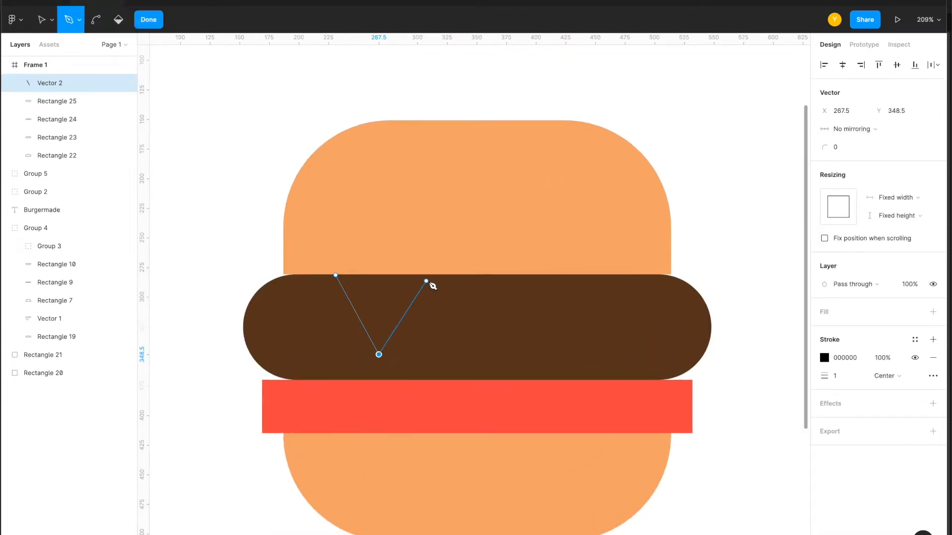
left_click(335, 275)
- Colour the triangle's stroke with the yellow swatch and move its lower point to about X 275, Y 339.5
key("shift+1")
key("i")
left_click(219, 251)
left_click_drag(399, 335, 403, 331)
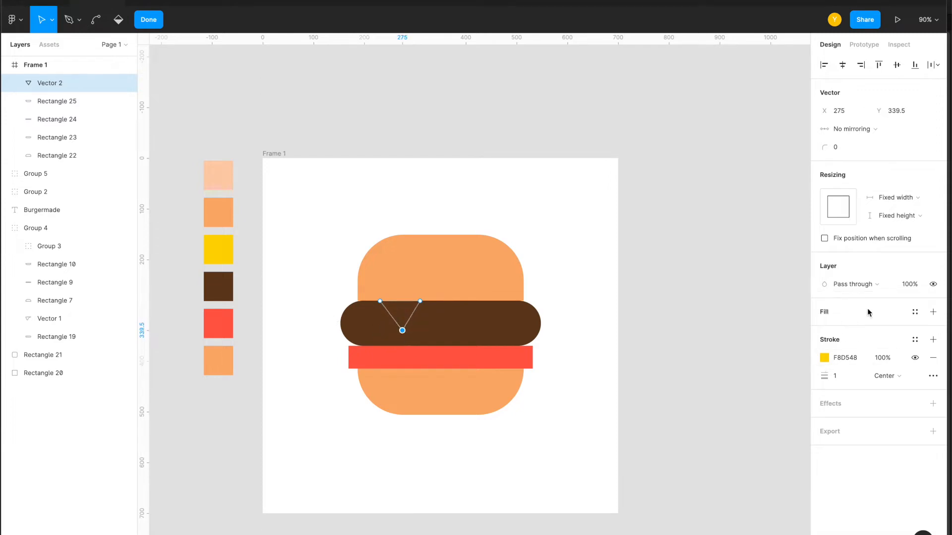
- Add a fill in the yellow swatch colour to the cheese triangle and remove its stroke
left_click(933, 312)
key("i")
left_click(218, 250)
left_click(932, 376)
- Move the cheese triangle's lower point to about X 271, Y 339 and leave vector editing
scroll(395, 328, "up", 3)
scroll(395, 329, "up", 5)
left_click_drag(419, 342, 414, 342)
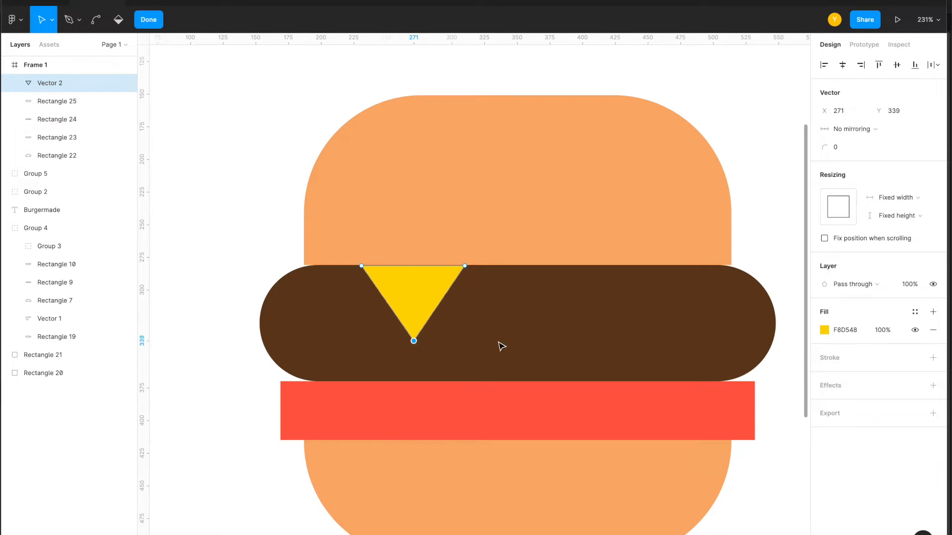
scroll(501, 343, "down", 5)
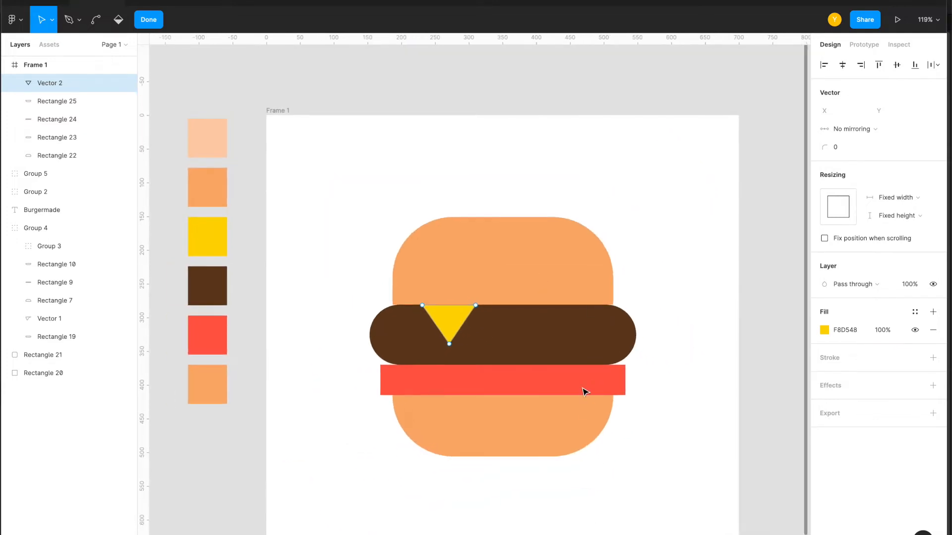
key("Escape")
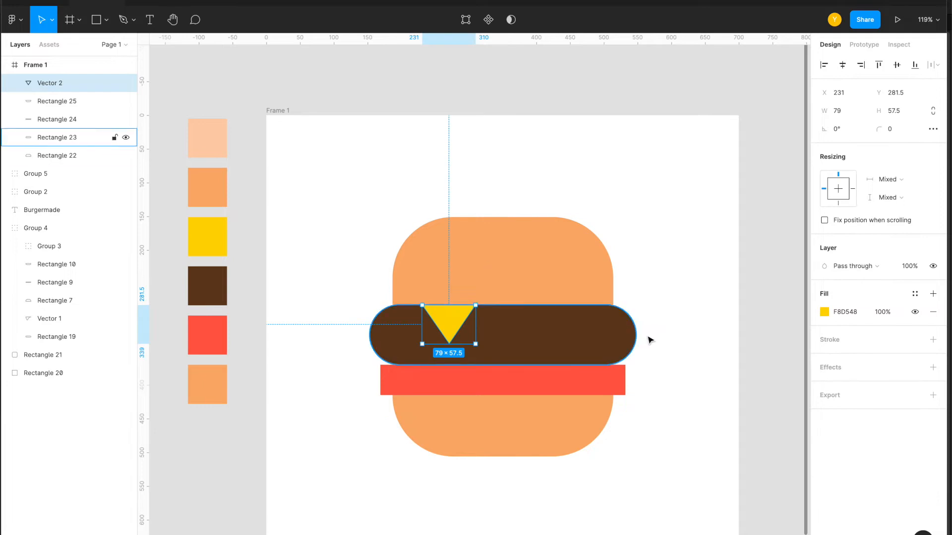
left_click(765, 304)
- Set the corner radius of the red layer to 90
left_click(607, 387)
left_click(878, 129)
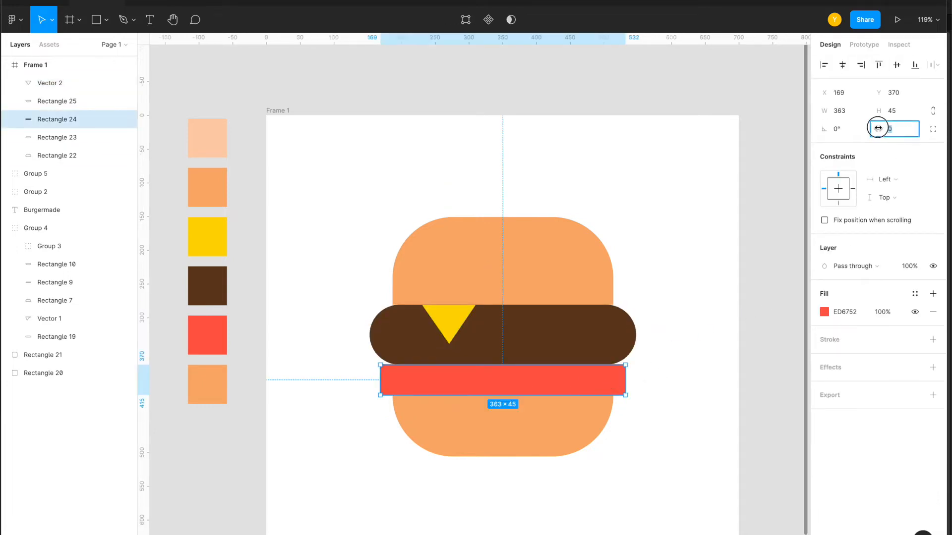
type("90")
key("Return")
left_click(679, 269)
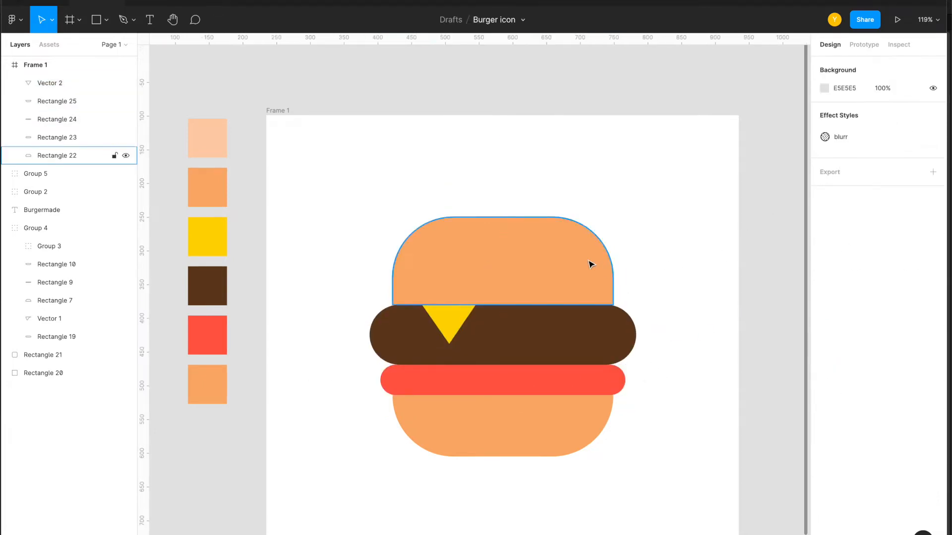
- Shorten the bottom bun to about 78 high and set both of its lower corner radii to 80
left_click(560, 282)
left_click(537, 441)
left_click_drag(508, 457, 509, 449)
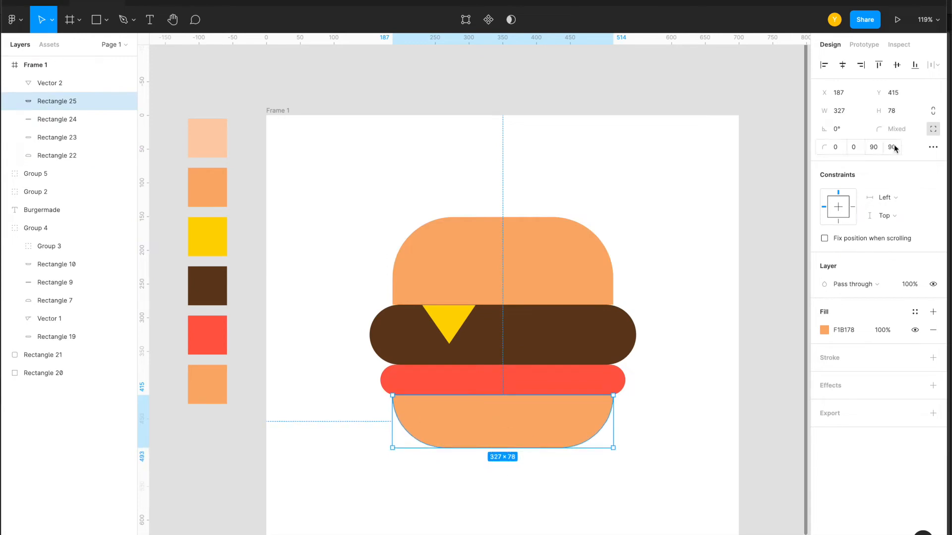
left_click(872, 147)
type("80")
key("Tab")
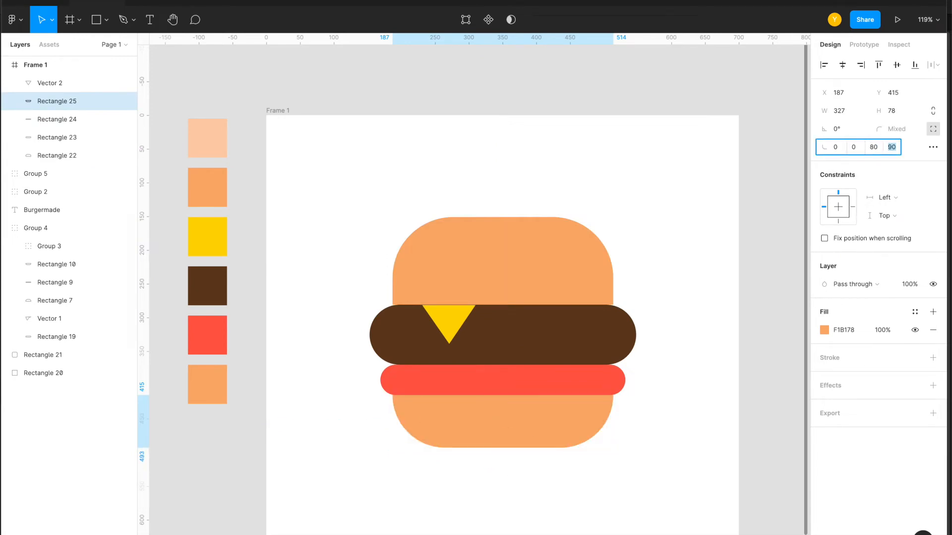
type("80")
key("Return")
left_click(700, 314)
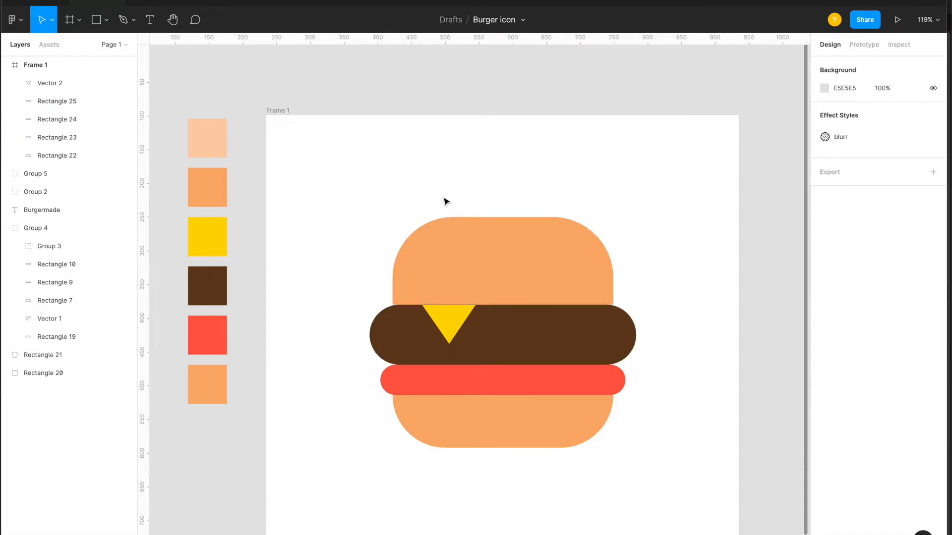
- Draw a small upright rectangle about 12 × 23 above the bun's left side and set its corner radius to 40
left_click(96, 19)
left_click_drag(353, 145, 357, 164)
left_click(897, 131)
type("40")
key("Tab")
left_click(408, 153)
- Move the small seed shape beside the top bun's upper left and fill it with the pale peach swatch colour
left_click_drag(353, 157, 385, 229)
scroll(386, 230, "up", 1)
scroll(386, 230, "left", 1)
key("i")
left_click(234, 153)
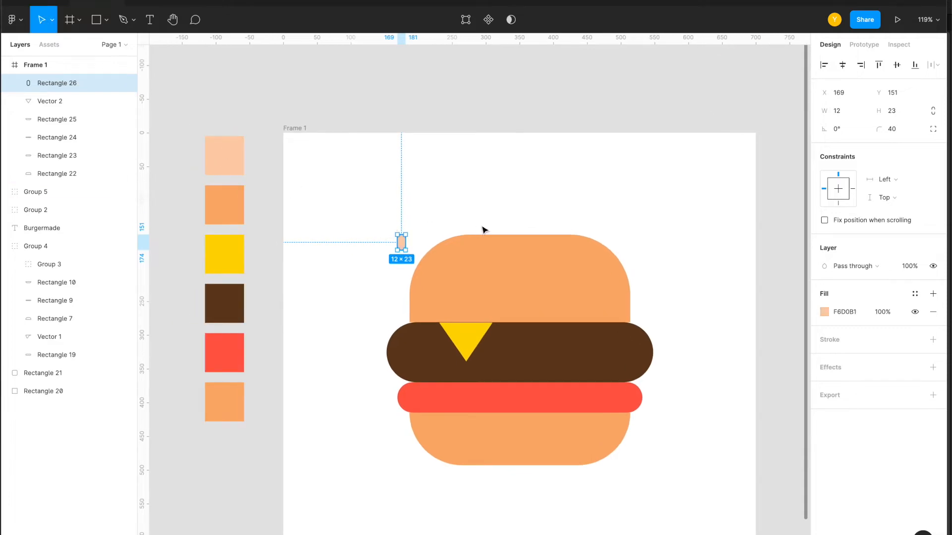
- Place the seed on the top bun and duplicate it into a horizontal row of three spaced seeds
left_click(484, 230)
left_click_drag(401, 241, 652, 319)
scroll(468, 269, "up", 5)
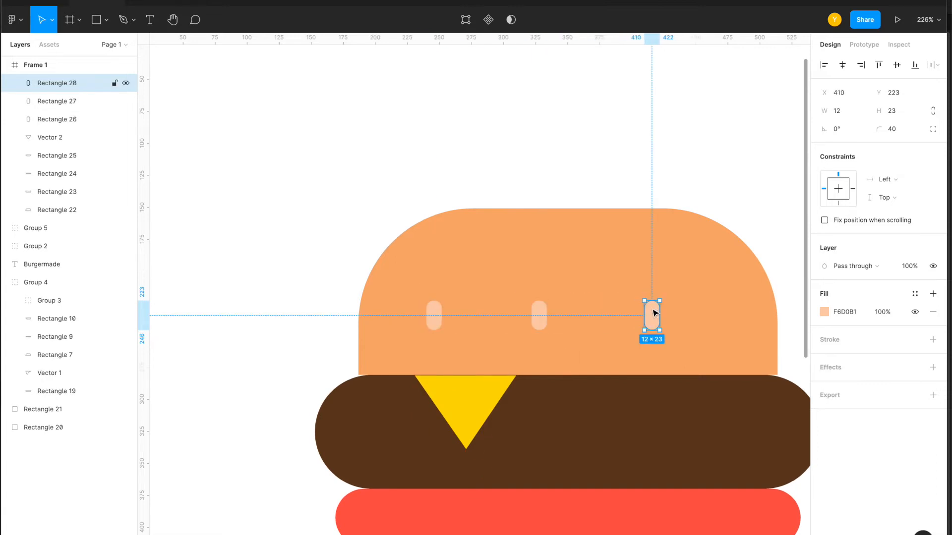
- Shift the row of three seeds to the right and duplicate it above, offset to the left
left_click(539, 316, "shift")
left_click(434, 317, "shift")
left_click_drag(434, 320, 472, 318)
left_click_drag(577, 322, 523, 271)
- Delete the leftmost seed of the upper row
left_click(522, 206)
left_click(413, 267)
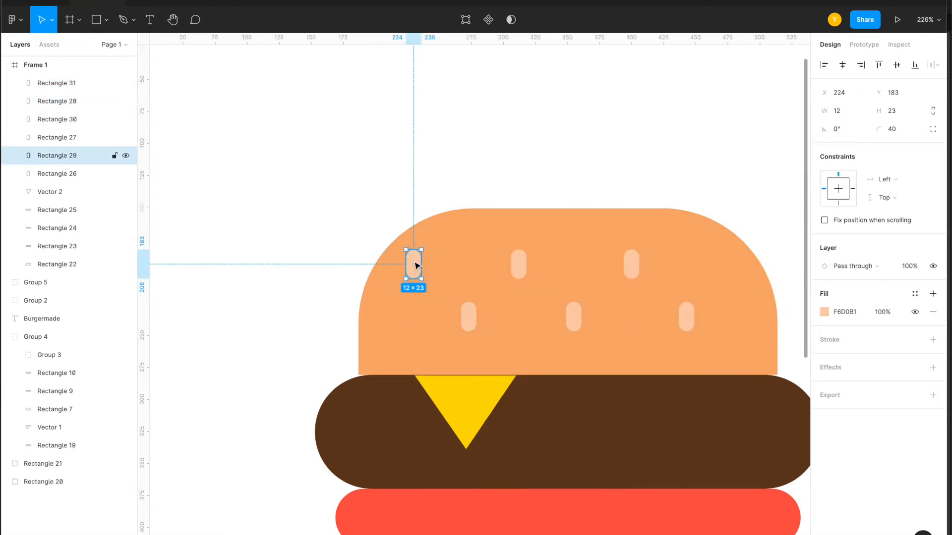
key("Delete")
- Select all five seeds on the top bun and set their height to 27
left_click(525, 272)
left_click(631, 270, "shift")
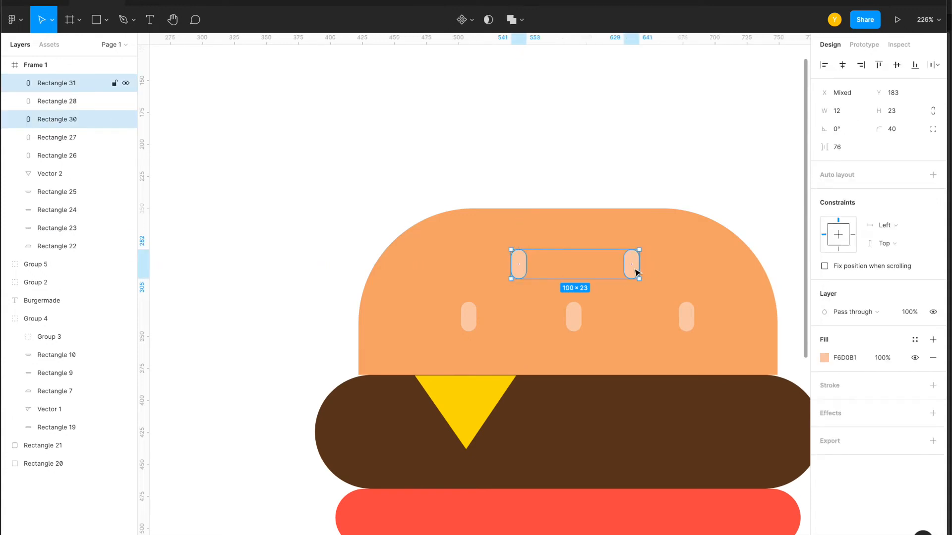
left_click(573, 318, "shift")
left_click(686, 323, "shift")
left_click(469, 318, "shift")
left_click(847, 115)
key("Tab")
key("Return")
left_click(899, 114)
type("27")
key("Return")
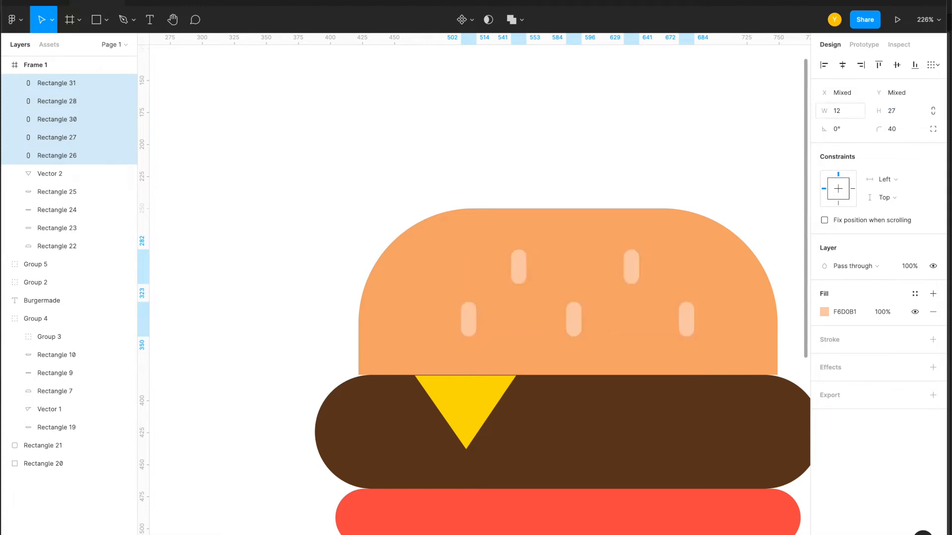
- Rotate all five selected sesame seeds to 45 degrees
left_click(843, 131)
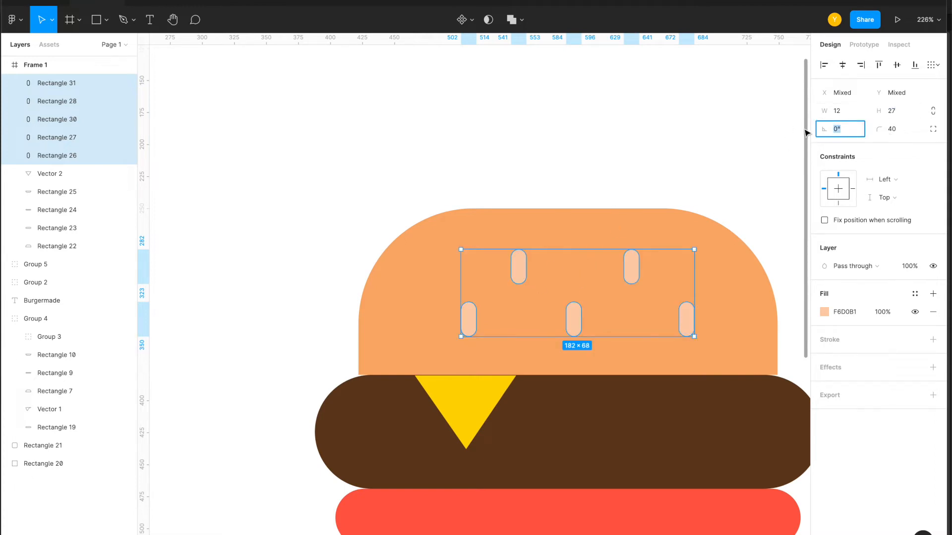
type("45")
key("Return")
left_click(641, 187)
- Select the two seeds of the upper row and set their rotation to -45 degrees
left_click(521, 273)
left_click(629, 267, "shift")
left_click(855, 129)
type("-")
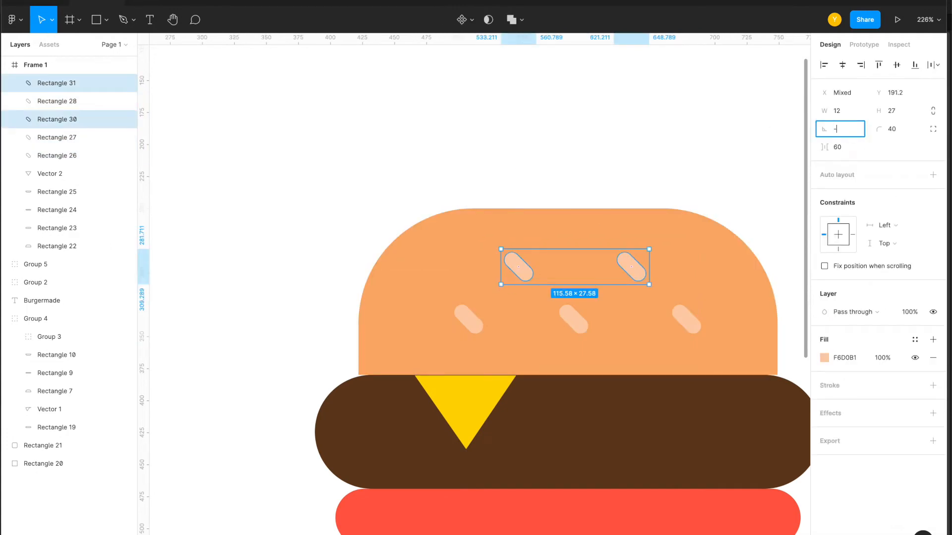
type("45")
key("Return")
left_click(552, 112)
scroll(569, 165, "down", 5)
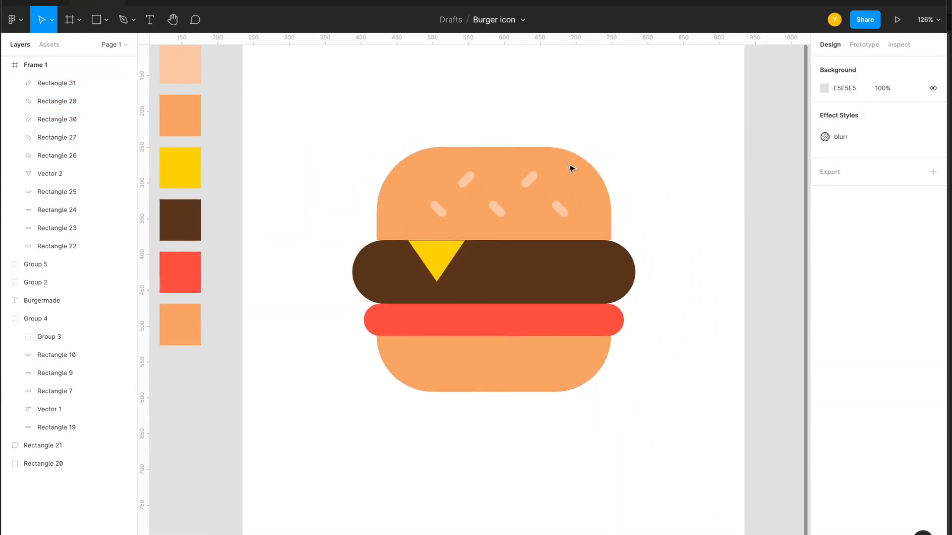
- Nudge the cheese triangle up to Y 281 so it sits flush with the brown patty's upper edge
scroll(429, 267, "up", 10)
left_click(539, 213)
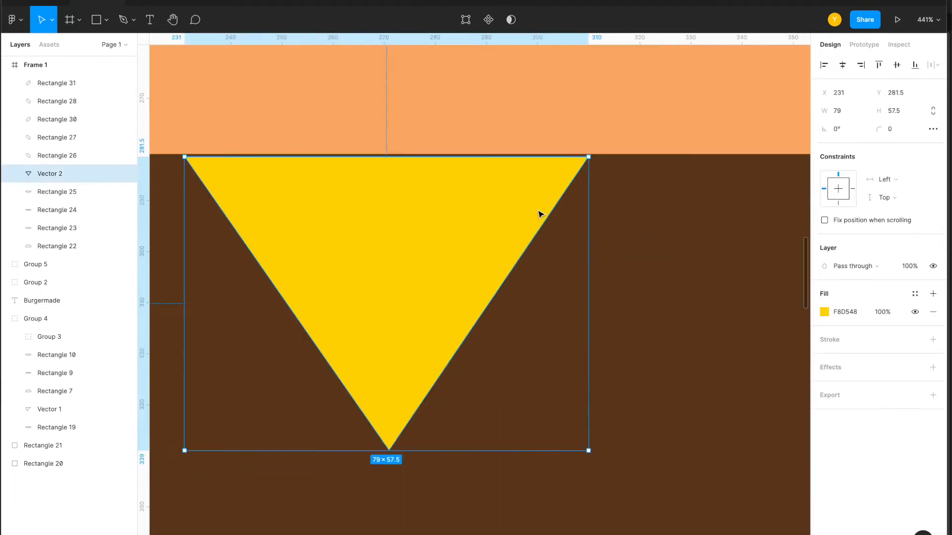
left_click(673, 232)
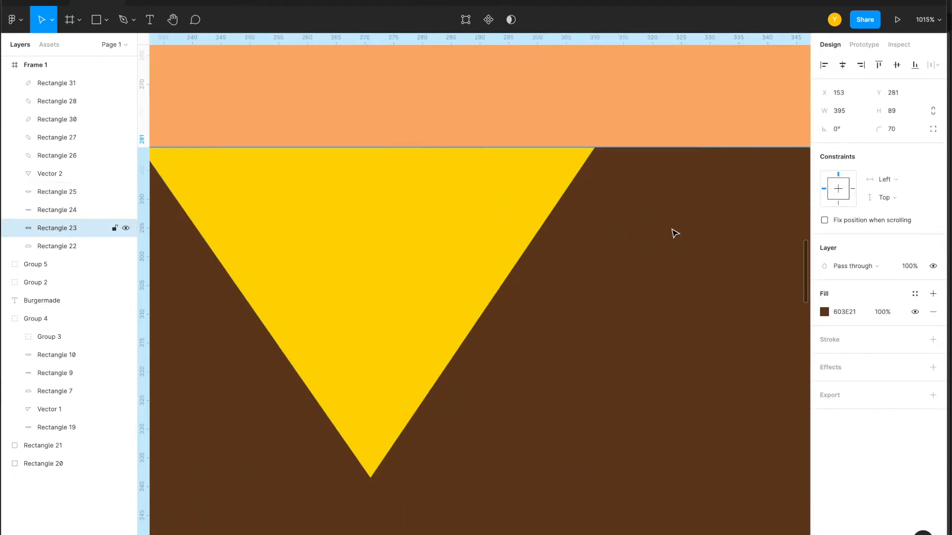
scroll(674, 232, "down", 5)
scroll(674, 233, "down", 3)
- Enlarge the cheese triangle proportionally to about 101 × 73, keeping its upper edge on the patty's upper edge
left_click(422, 273)
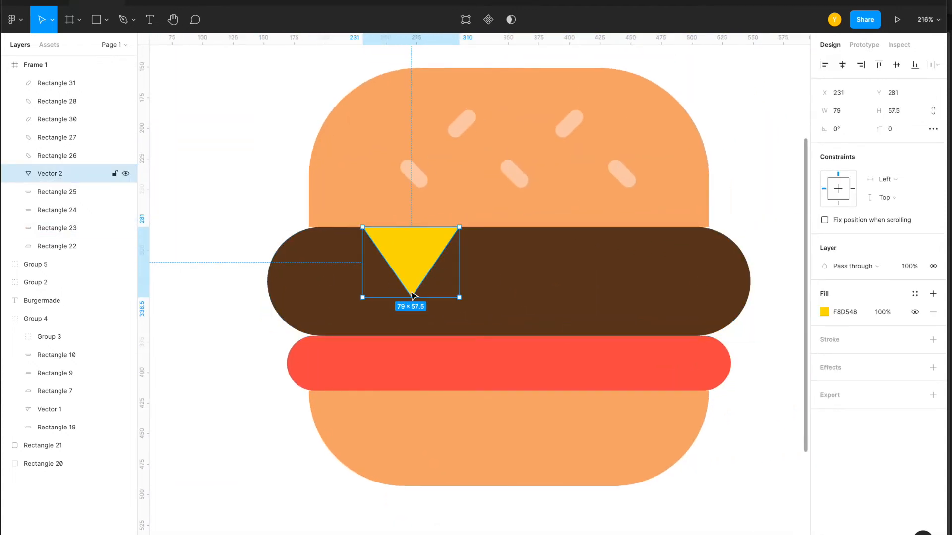
left_click_drag(413, 299, 412, 316)
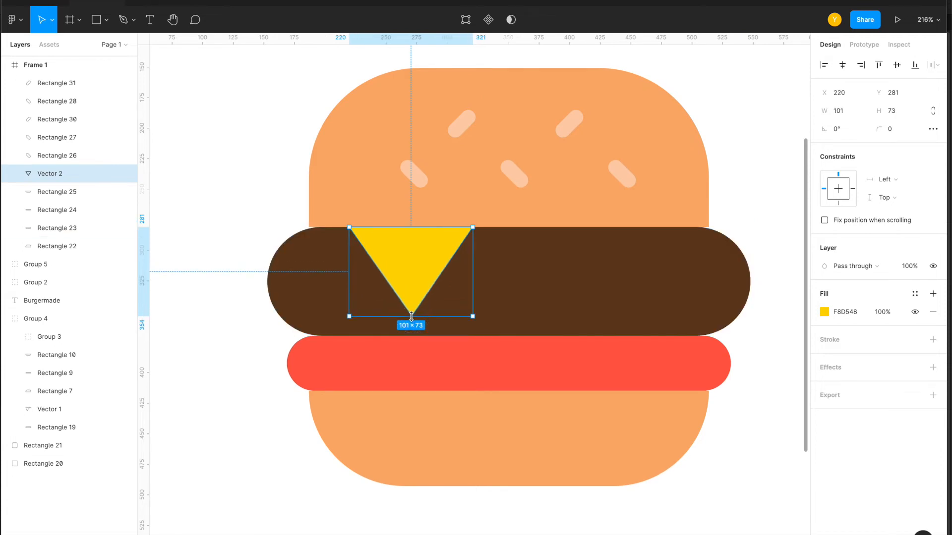
left_click(288, 154)
- Try corner radii of 2 and 4 on the cheese triangle
left_click(410, 257)
scroll(408, 257, "right", 3)
scroll(408, 257, "up", 2)
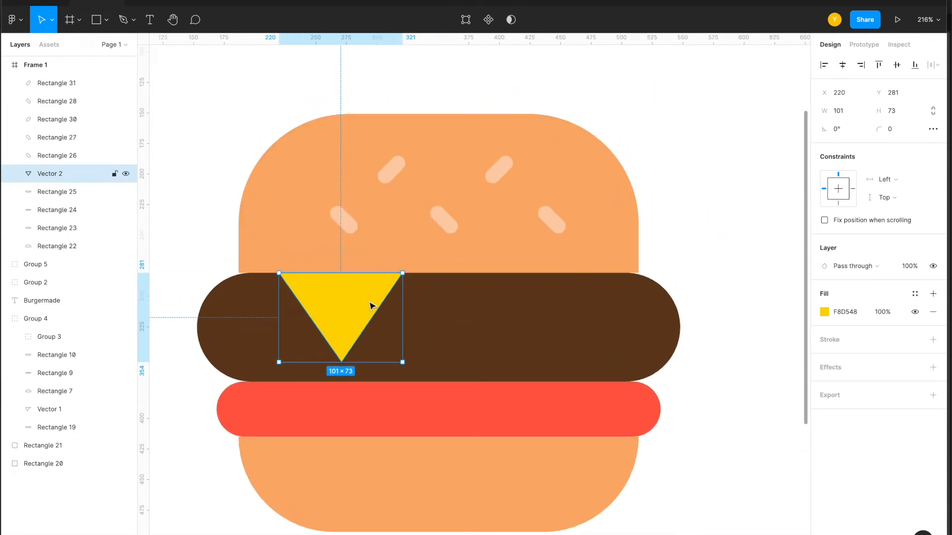
left_click(896, 131)
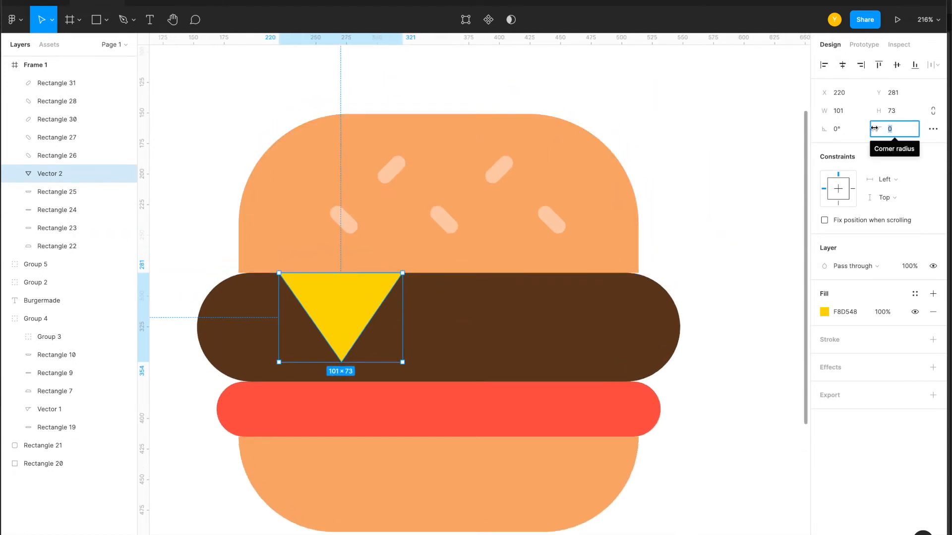
left_click_drag(874, 128, 889, 146)
key("ctrl+z")
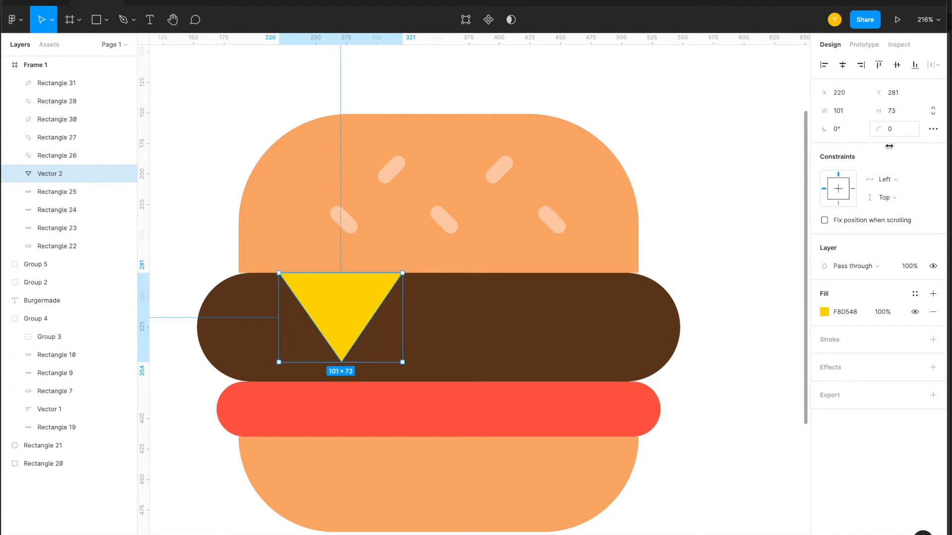
left_click(892, 130)
type("2")
key("Return")
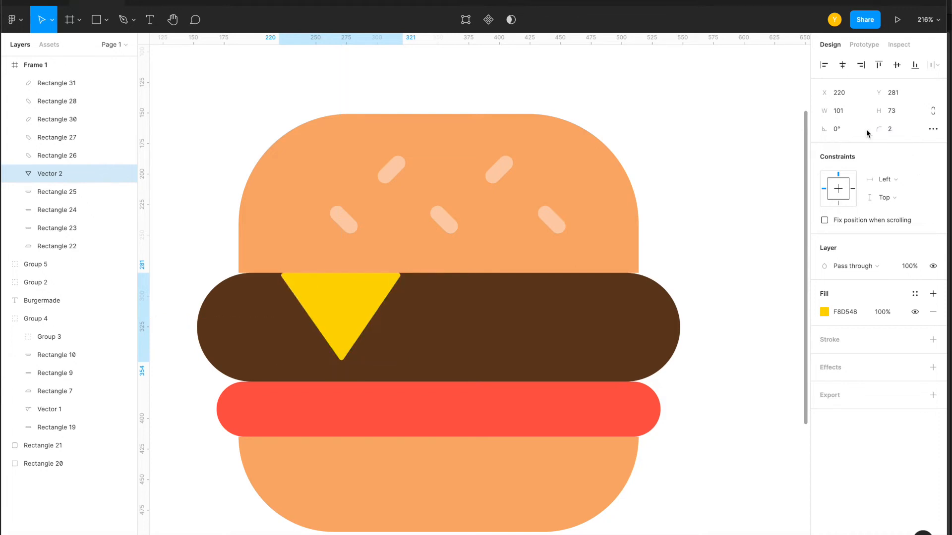
left_click(873, 130)
type("4")
key("Return")
- Set the cheese triangle's corner radius to 6
left_click(900, 130)
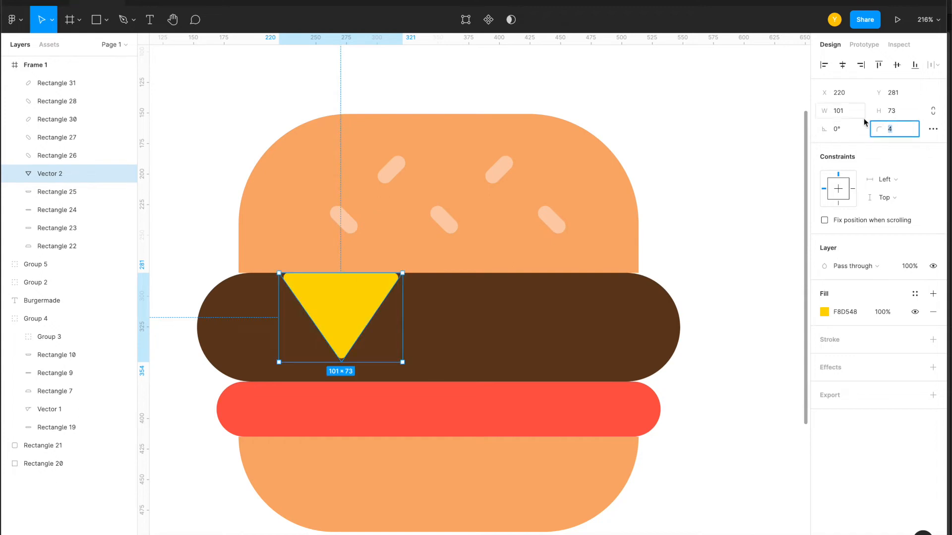
type("6")
key("Return")
key("Escape")
- Stretch the cheese triangle's upper edge upward over the top bun to a height of about 82
left_click(336, 278)
left_click_drag(336, 270, 336, 261)
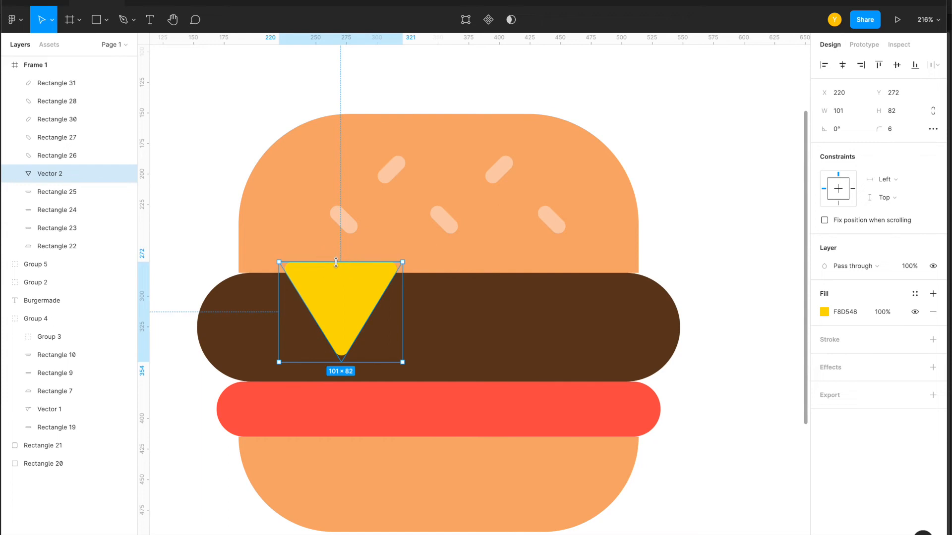
left_click(686, 240)
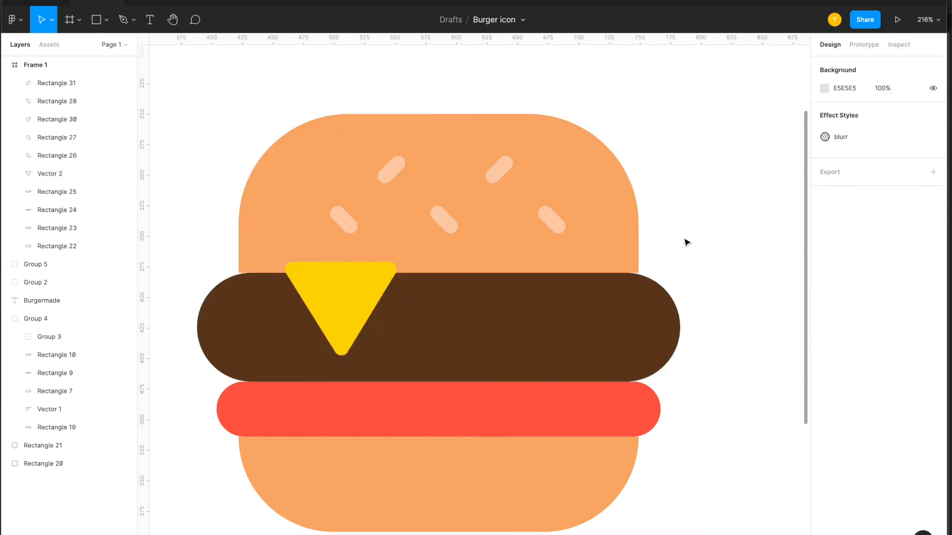
- Send the cheese triangle backward in the layer order until it lies directly above the brown patty
left_click(343, 297)
key("ctrl+bracketleft")
key("ctrl+bracketleft")
key("ctrl+bracketleft")
key("ctrl+bracketleft")
key("ctrl+bracketright")
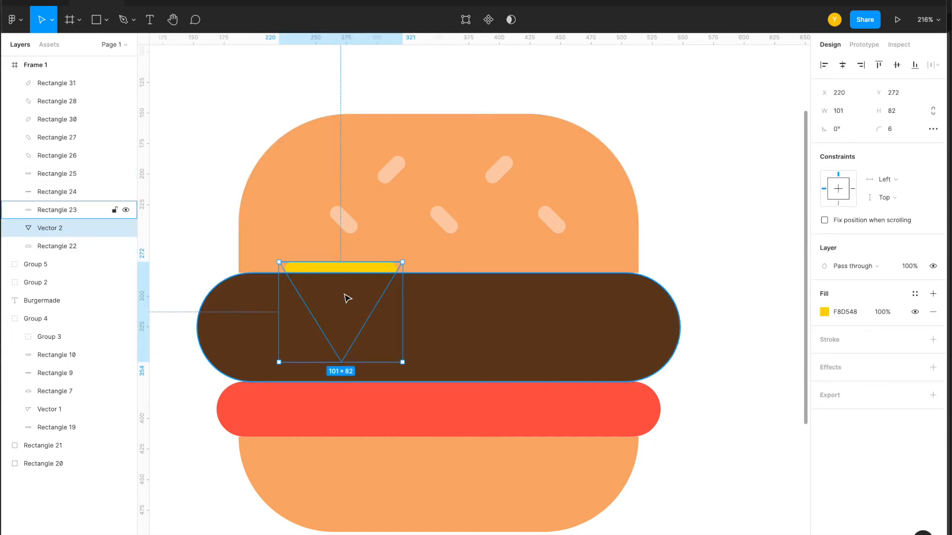
key("ctrl+bracketright")
- Select the top bun with its five seeds and bring them forward so the bun covers the cheese's upper edge
left_click(587, 224)
left_click(665, 217)
left_click(520, 253)
left_click(440, 224, "shift")
left_click(340, 220, "shift")
left_click(391, 169, "shift")
left_click(499, 169, "shift")
left_click(551, 219, "shift")
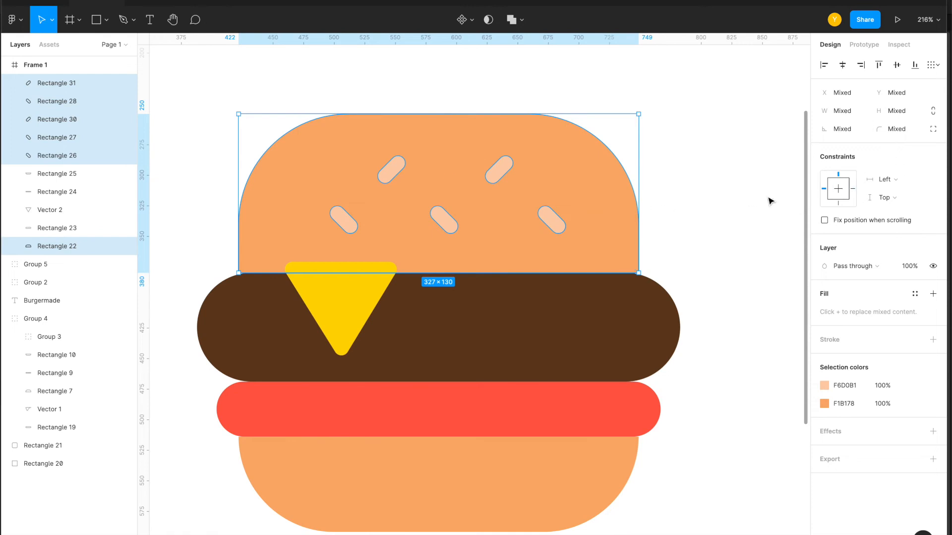
key("ctrl+]")
key("ctrl+]")
key("ctrl+]")
key("ctrl+]")
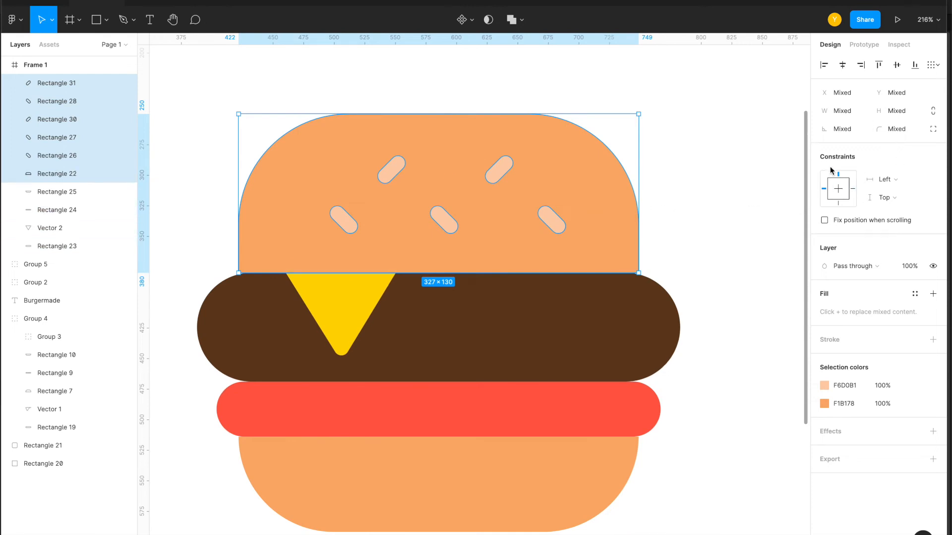
left_click(680, 207)
- Select all the burger parts in Frame 1 and group them
scroll(567, 219, "down", 5)
left_click_drag(387, 140, 664, 432)
key("ctrl+g")
key("ctrl+minus")
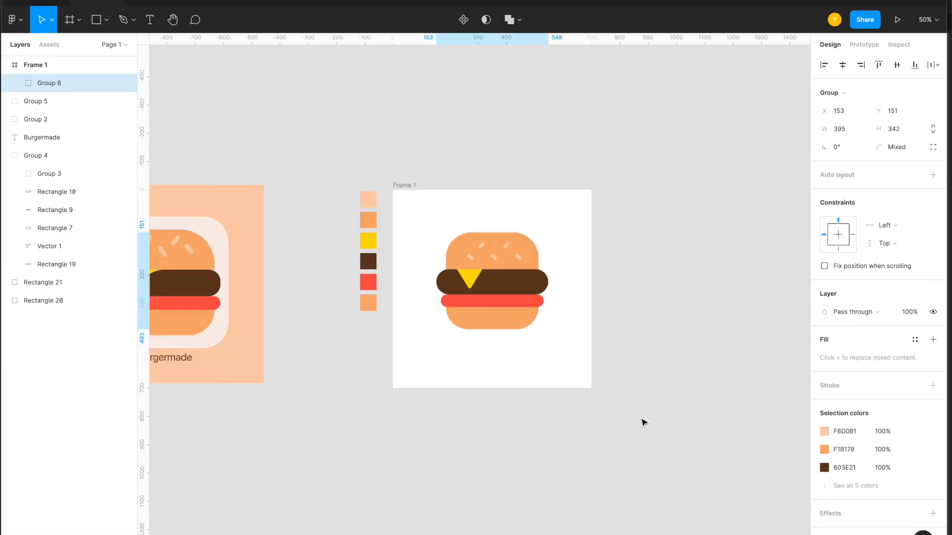
- Duplicate the reference icon's rounded 463 × 463 card into Frame 1 and send it behind the burger
scroll(321, 334, "left", 2)
left_click(266, 236)
left_click_drag(259, 233, 589, 235)
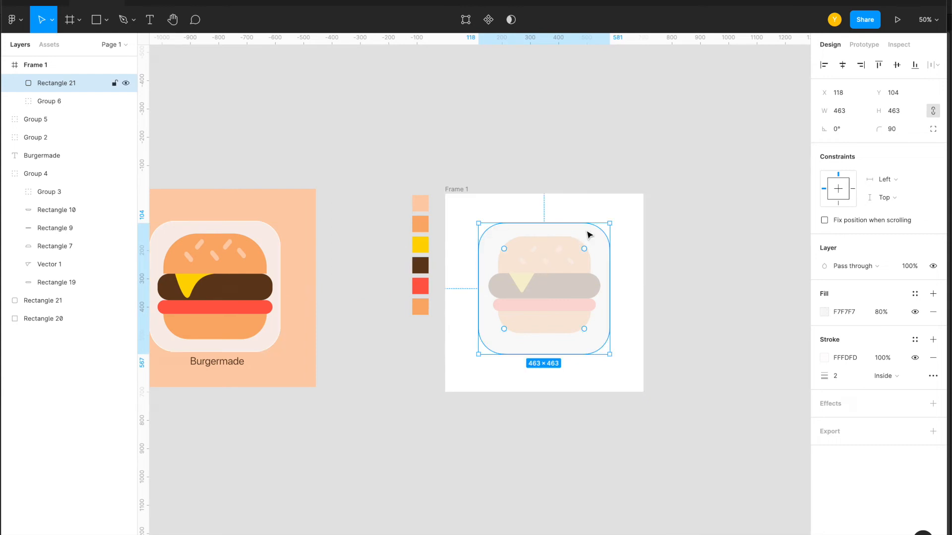
key("ctrl+bracketleft")
left_click(627, 203)
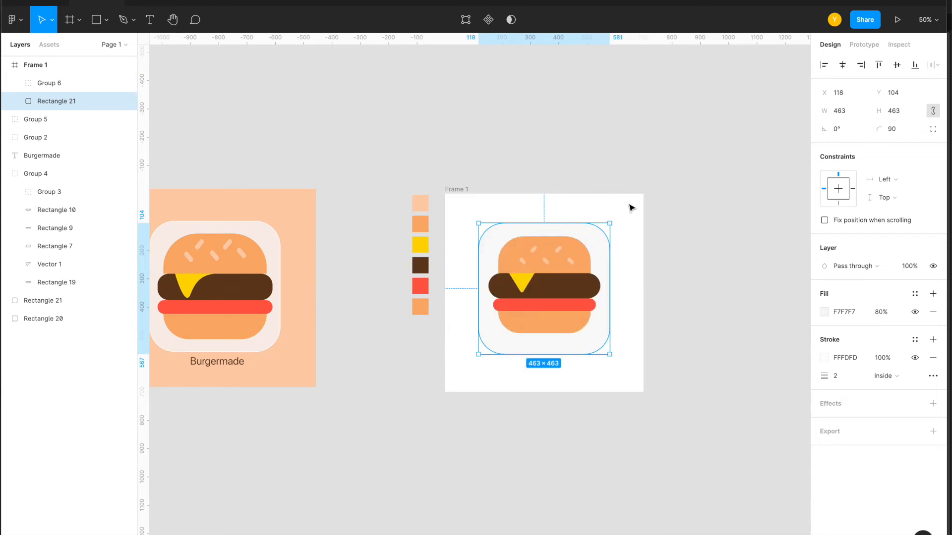
- Center the rounded card horizontally and vertically in Frame 1
left_click(603, 240)
left_click(843, 65)
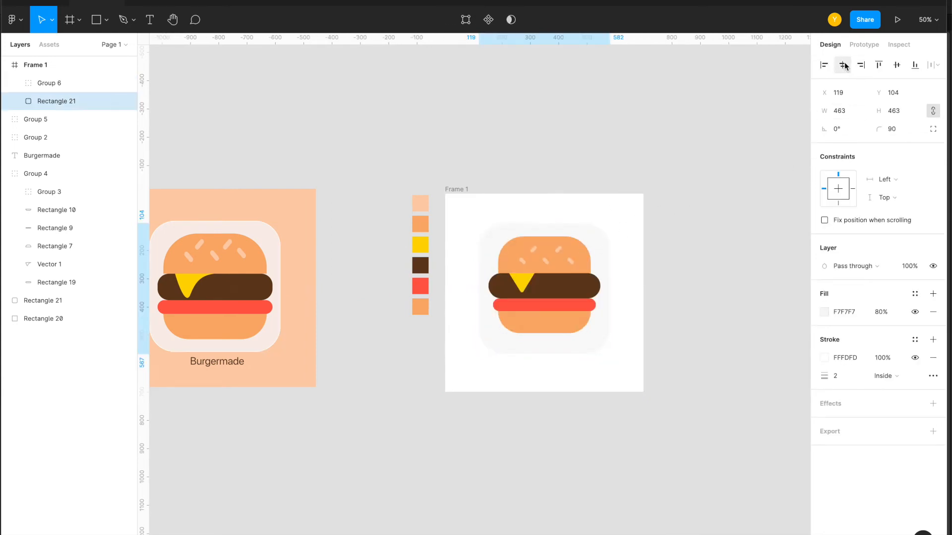
left_click(896, 65)
left_click(599, 240)
left_click(599, 248)
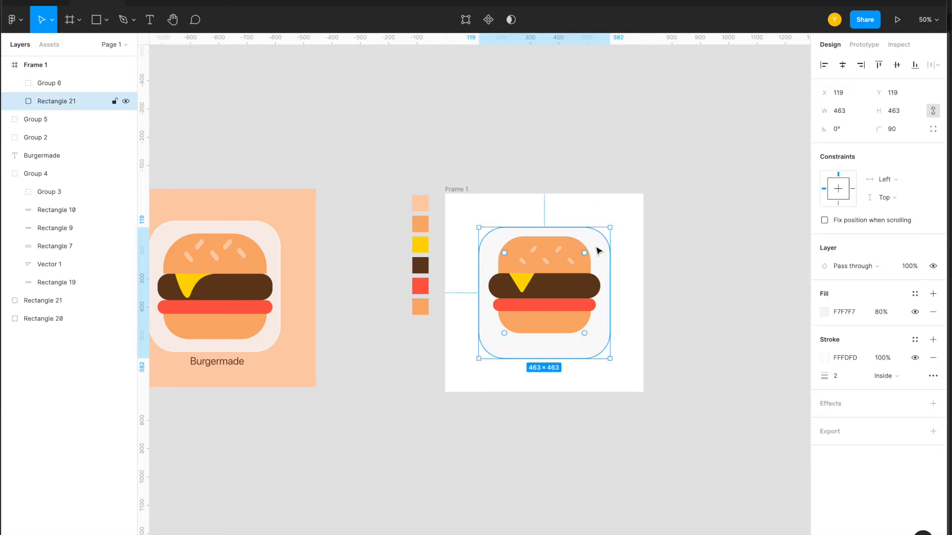
- Group the burger again without the card and center it horizontally and vertically in Frame 1
left_click(558, 278)
left_click_drag(491, 162, 588, 350)
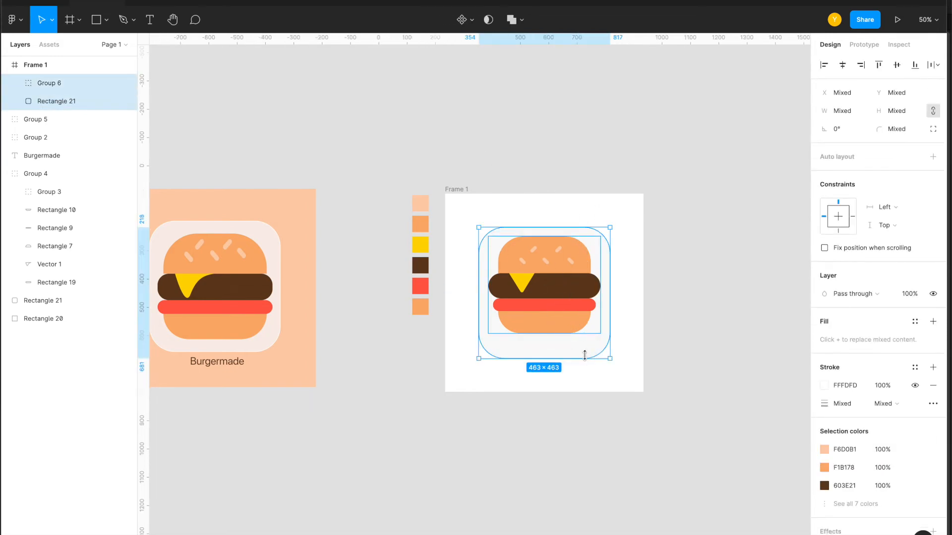
left_click(584, 352, "shift")
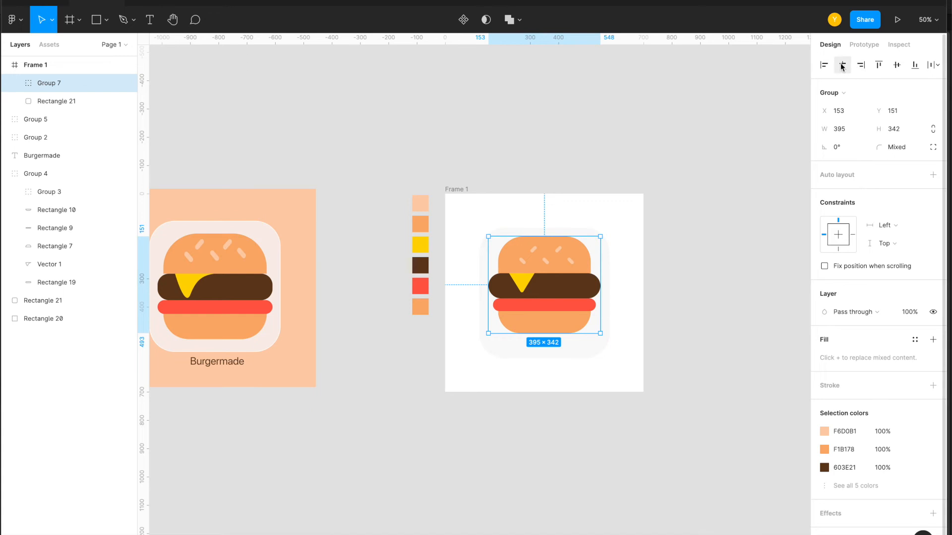
left_click(896, 65)
left_click(686, 178)
left_click(293, 213)
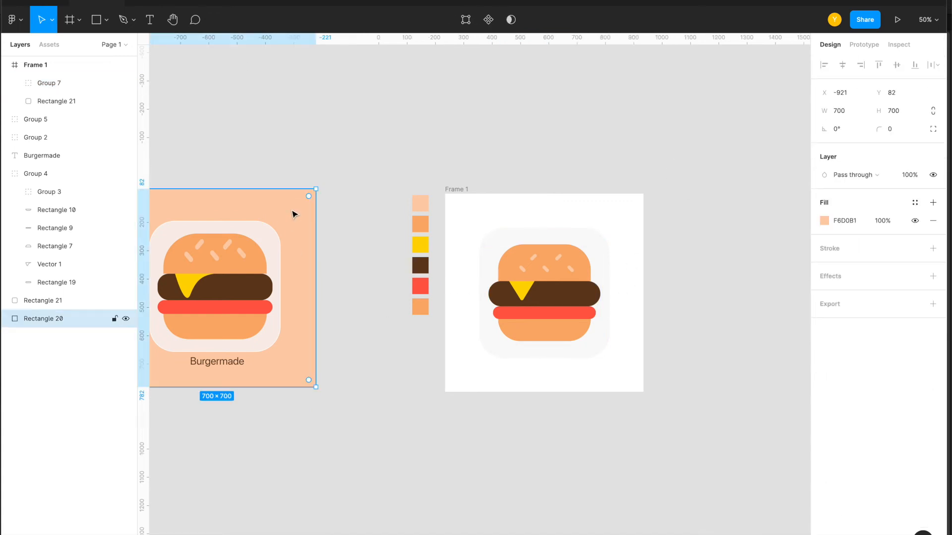
left_click(575, 216)
left_click(576, 211)
key("Escape")
key("ctrl+v")
key("Delete")
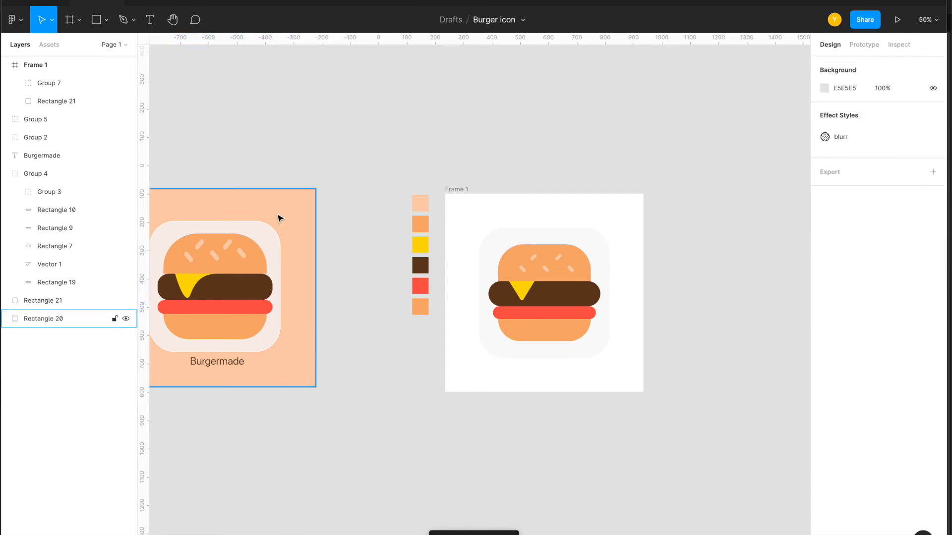
- Paste the reference's peach 700 × 700 background square over Frame 1 and send it to the bottom of the layer order
left_click(468, 190)
key("ctrl+v")
key("ctrl+[")
key("ctrl+]")
key("ctrl+[")
key("Escape")
key("ctrl+z")
key("ctrl+[")
key("ctrl+[")
key("ctrl+[")
key("ctrl+[")
key("ctrl+[")
key("ctrl+[")
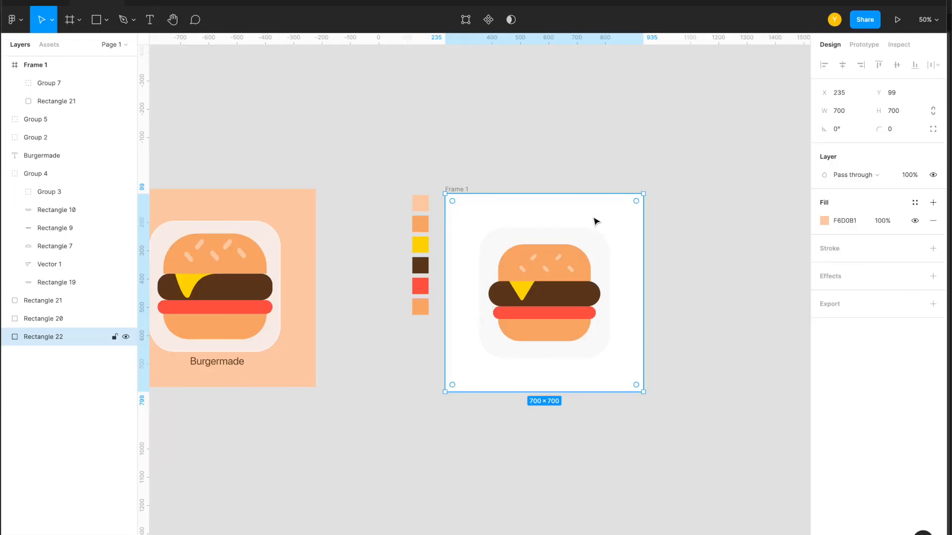
- Undo the layer-order changes of the pasted peach square
left_click_drag(495, 204, 490, 263)
key("ctrl+z")
key("ctrl+z")
key("ctrl+z")
key("ctrl+z")
key("ctrl+z")
key("ctrl+z")
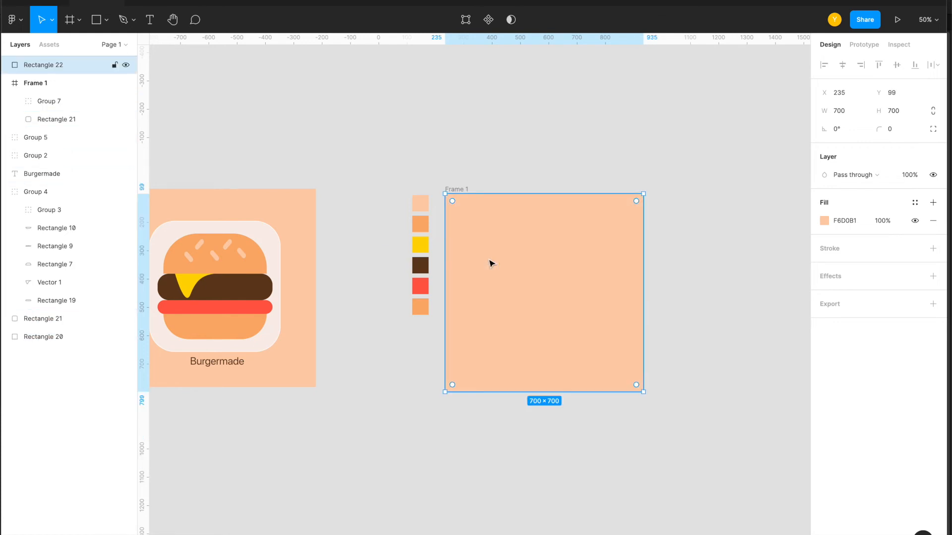
- Select the burger group and the rounded card in Frame 1 and group them together
left_click(531, 293)
left_click(571, 240, "shift")
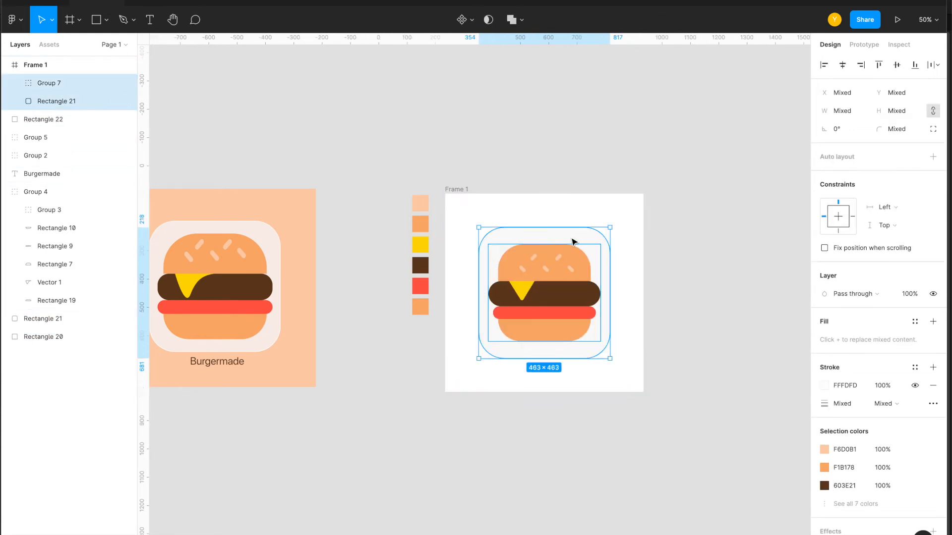
key("ctrl+g")
- Send the pasted peach square backward below all other layers
left_click(634, 211)
key("ctrl+[")
key("ctrl+[")
key("ctrl+[")
key("ctrl+[")
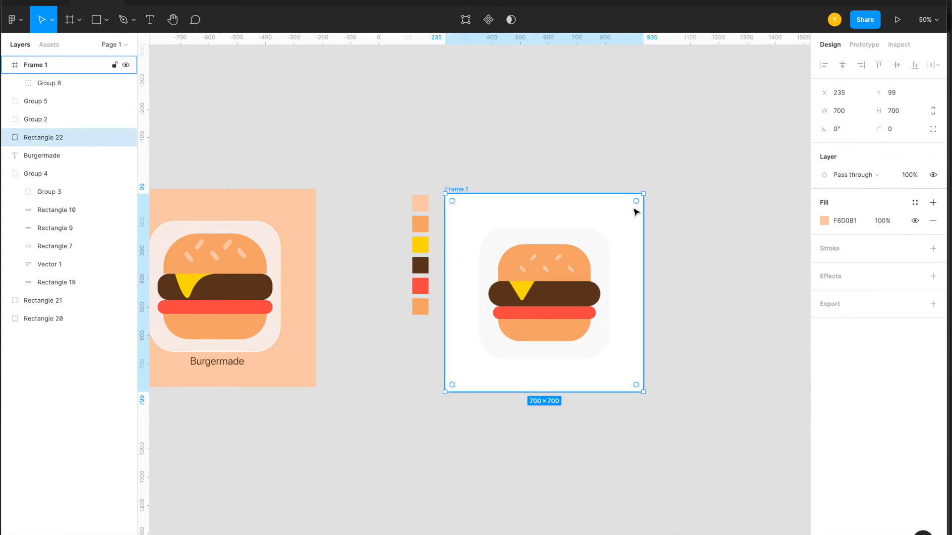
key("ctrl+[")
key("ctrl+[")
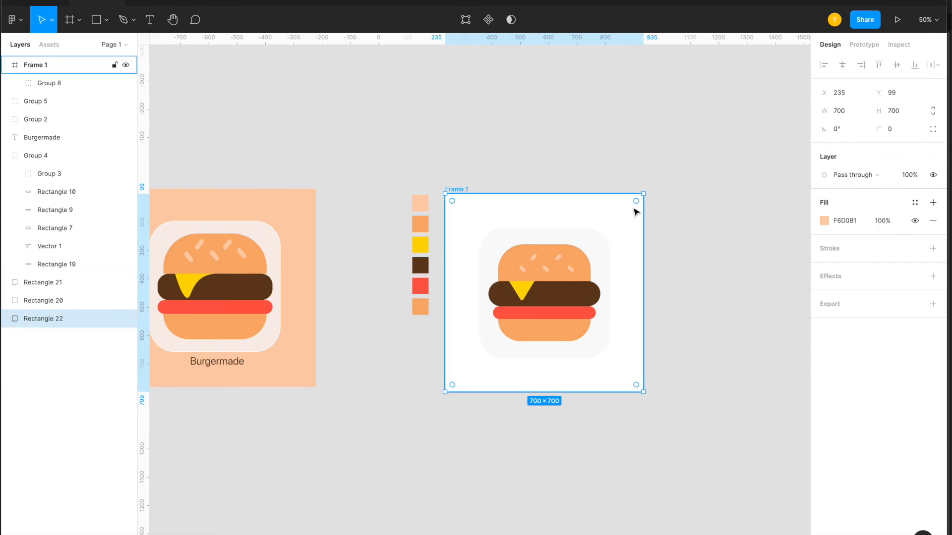
- Bring the peach square forward to just below Frame 1 in the layer order and delete it
key("ctrl+]")
key("ctrl+]")
key("ctrl+]")
key("ctrl+]")
key("ctrl+]")
key("ctrl+]")
key("ctrl+]")
key("ctrl+[")
left_click(681, 232)
left_click(619, 221)
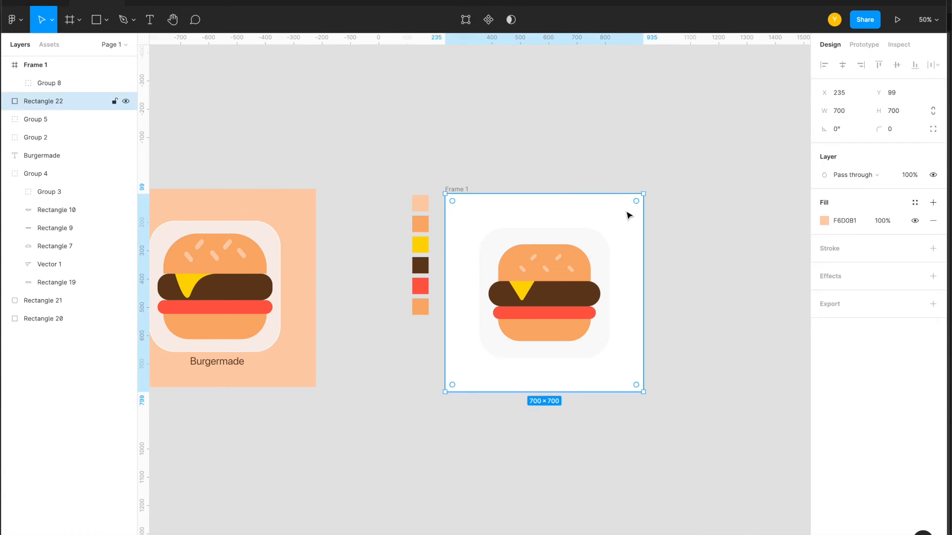
key("Delete")
- Set Frame 1's fill to F6D0B1 by sampling the reference icon's peach background
left_click(459, 191)
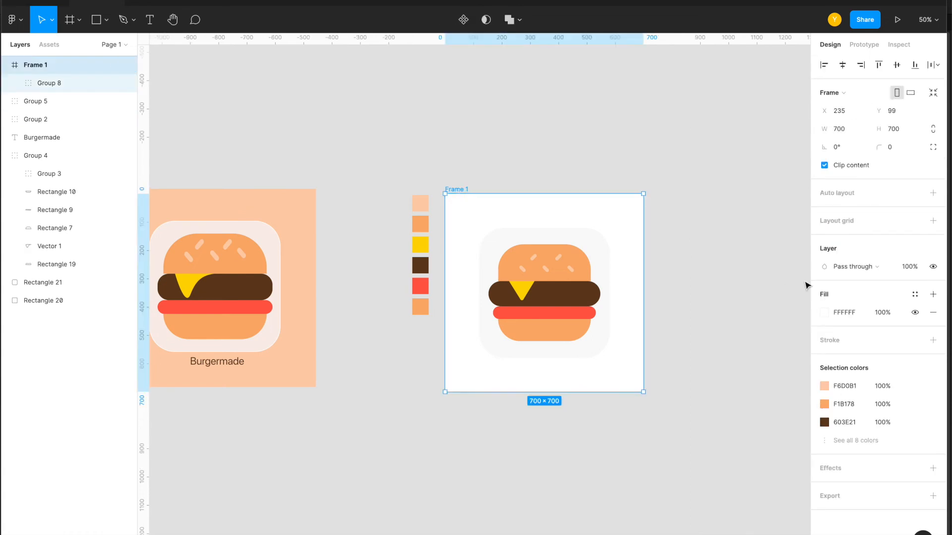
left_click(823, 313)
left_click(691, 438)
left_click(286, 198)
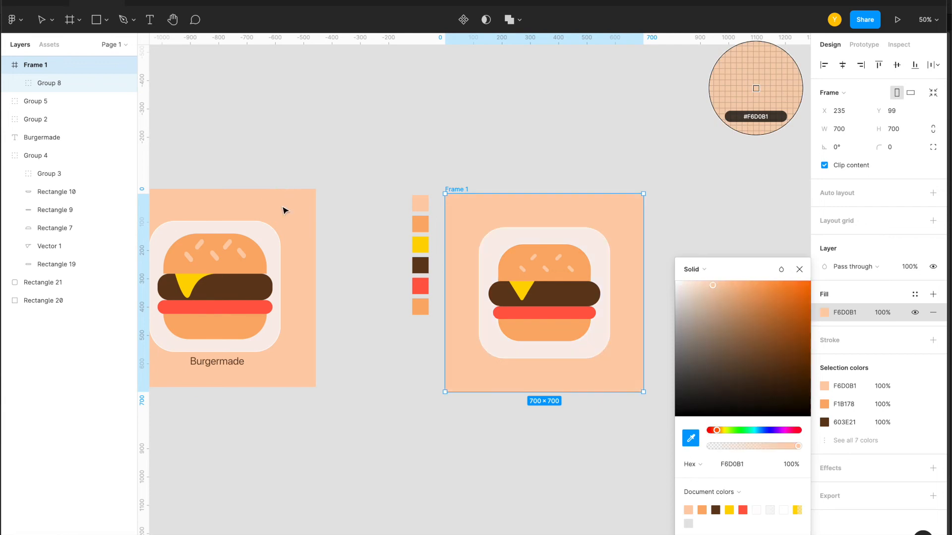
left_click(799, 269)
scroll(580, 374, "up", 5)
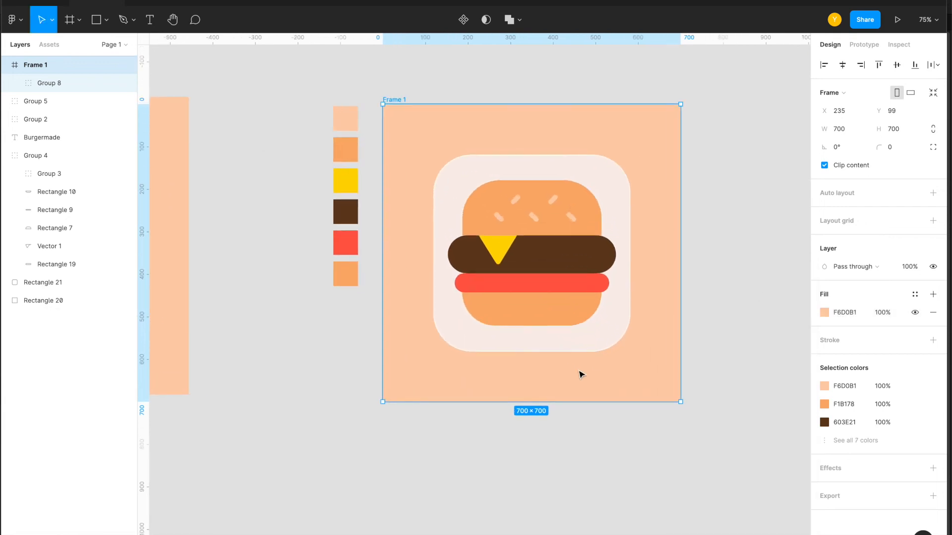
scroll(580, 373, "down", 4)
scroll(581, 374, "left", 2)
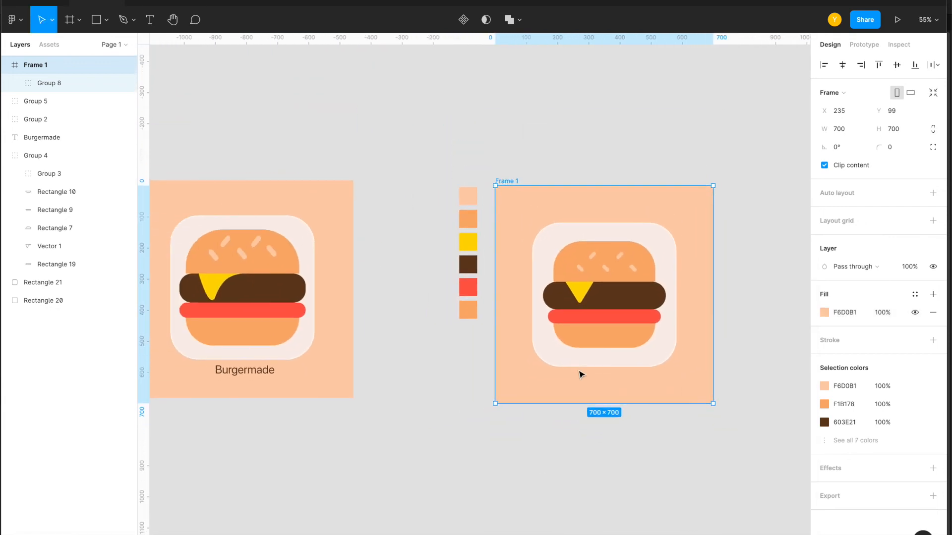
scroll(585, 324, "up", 10)
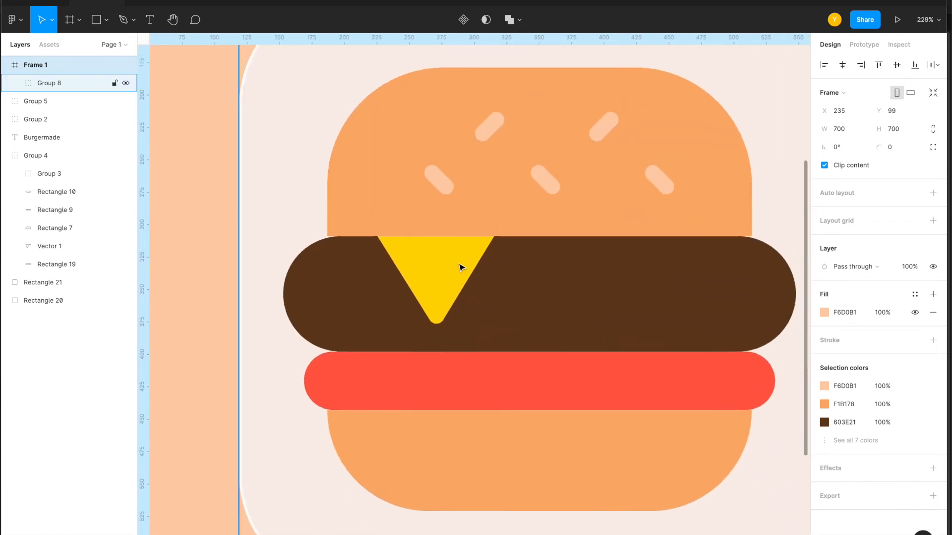
left_click(461, 269, "ctrl")
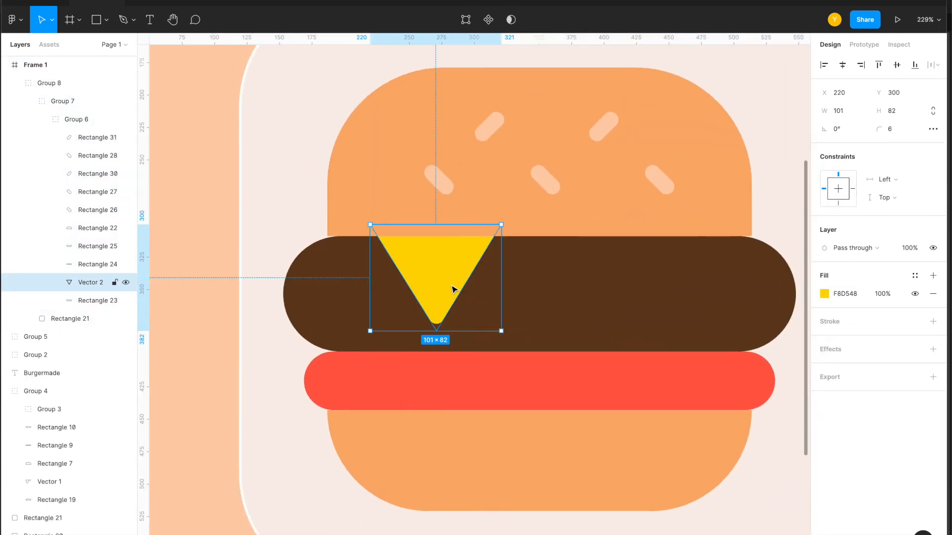
right_click(451, 283)
mouse_move(478, 320)
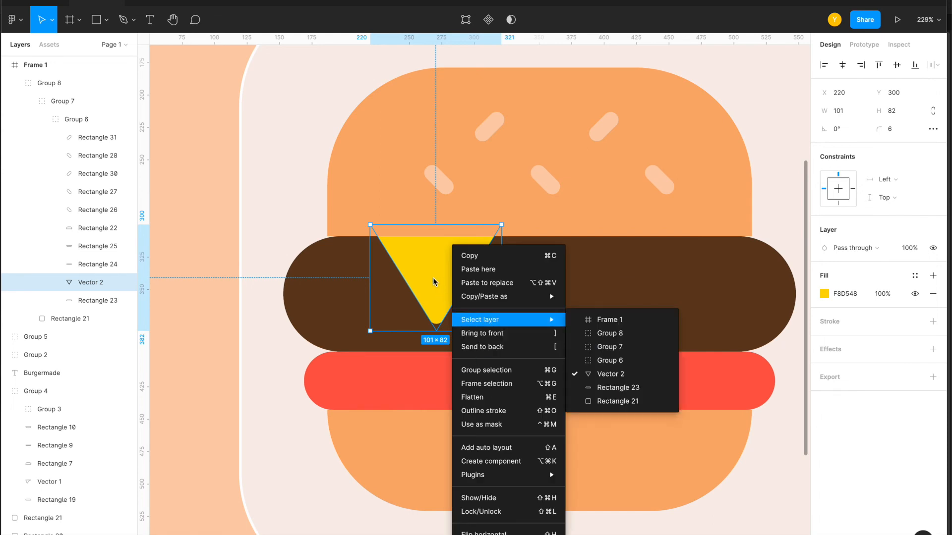
key("Escape")
key("p")
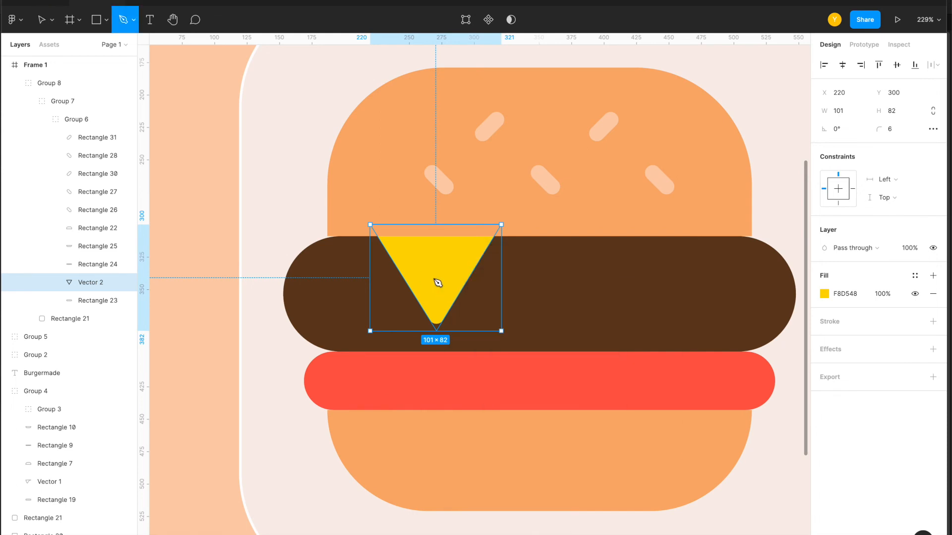
left_click(443, 320)
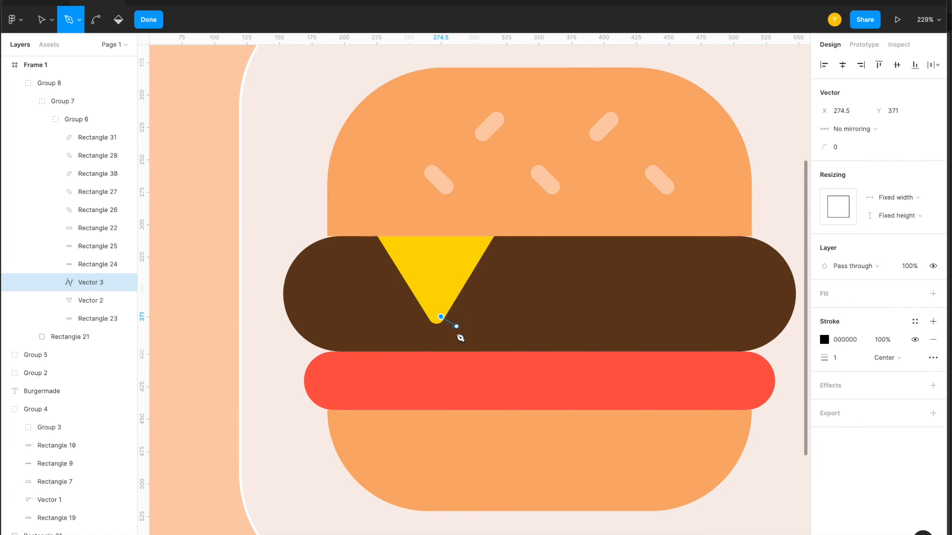
key("shift+0")
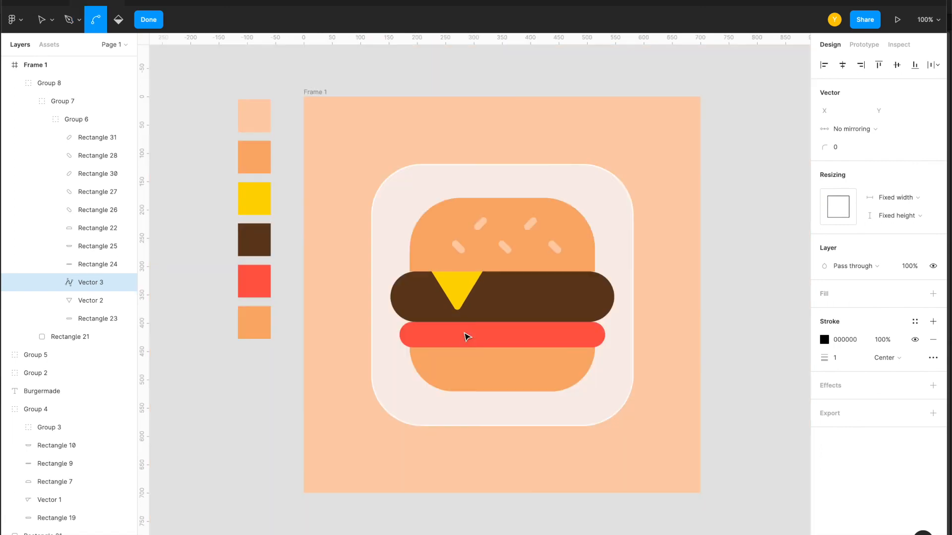
key("v")
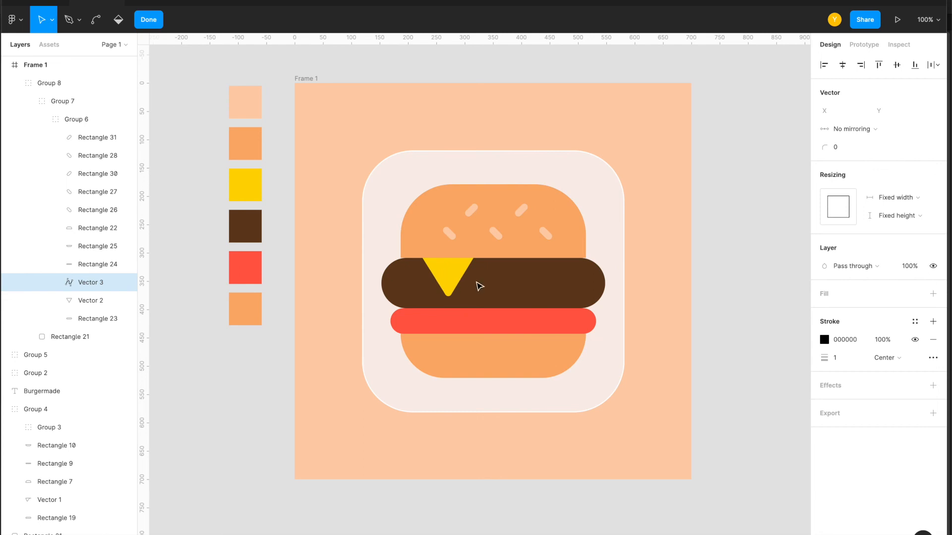
- Collapse the expanded layers, select Frame 1, and hide Group 5, Group 2, Burgermade, Group 4, Rectangle 21 and Rectangle 20
left_click(6, 65)
left_click(6, 139)
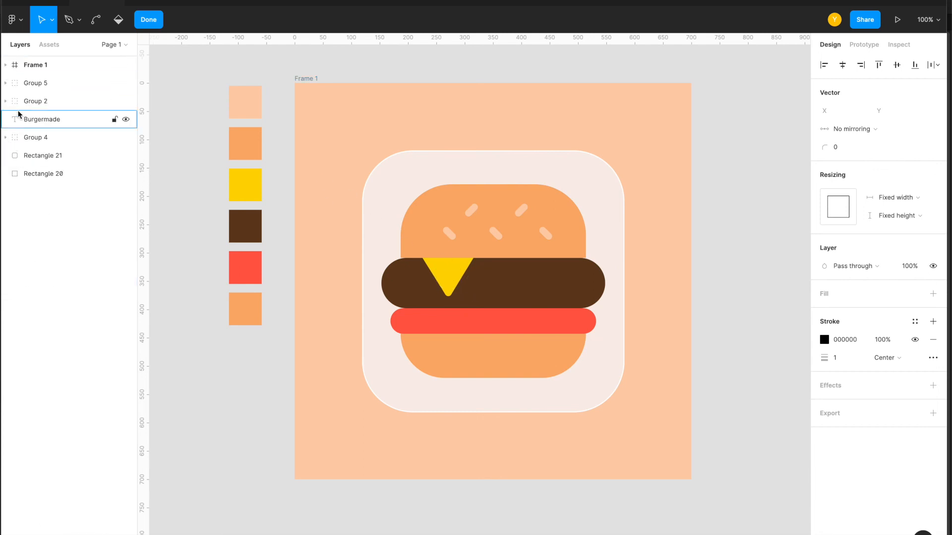
left_click(27, 66)
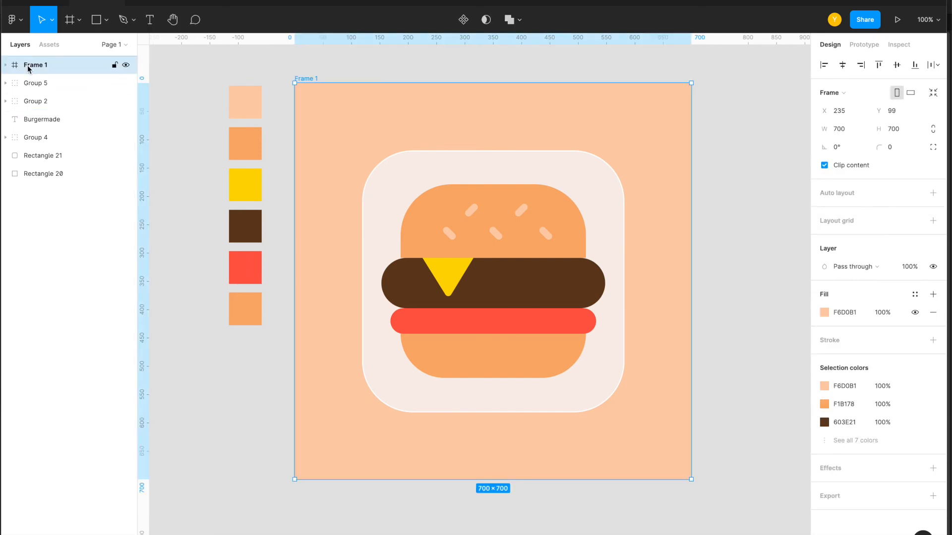
left_click(126, 84)
left_click(126, 102)
left_click(126, 120)
left_click(126, 137)
left_click(126, 155)
left_click(125, 173)
- Rename Frame 1 as Burger
left_click(5, 65)
left_click(5, 65)
double_click(39, 65)
type("Burger")
key("Return")
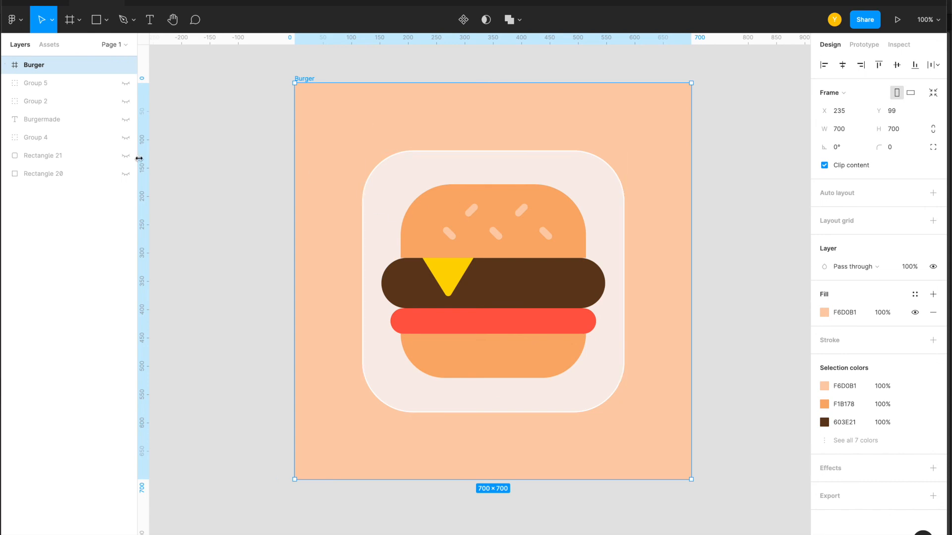
- Show the colour swatch group (Group 5) again and rename it as Color
left_click(126, 83)
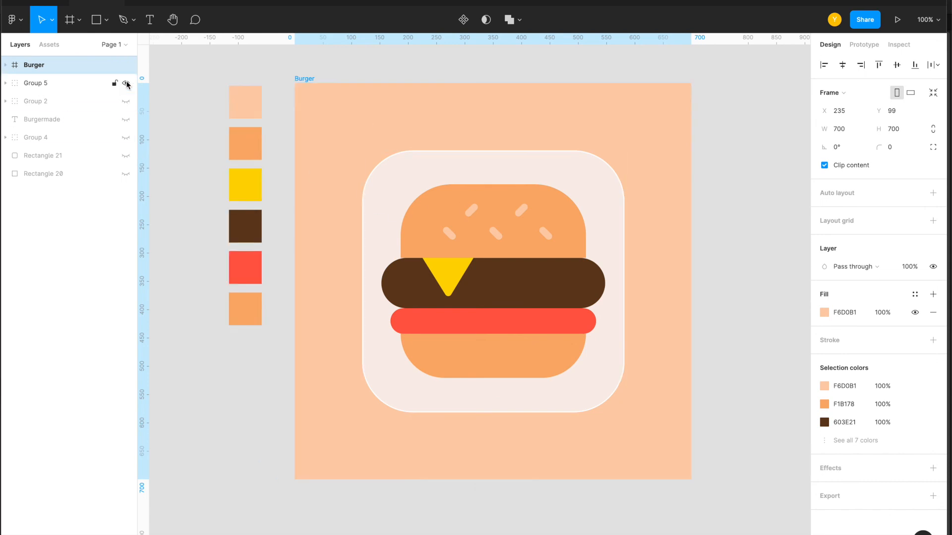
double_click(40, 83)
type("Color")
key("Return")
left_click(195, 169)
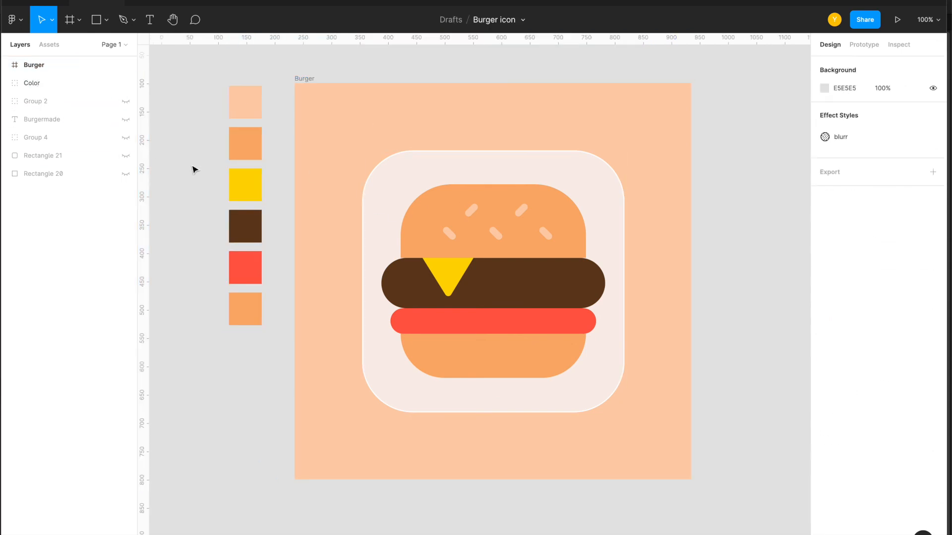
scroll(768, 250, "right", 1)
scroll(768, 250, "left", 1)
scroll(767, 250, "up", 1)
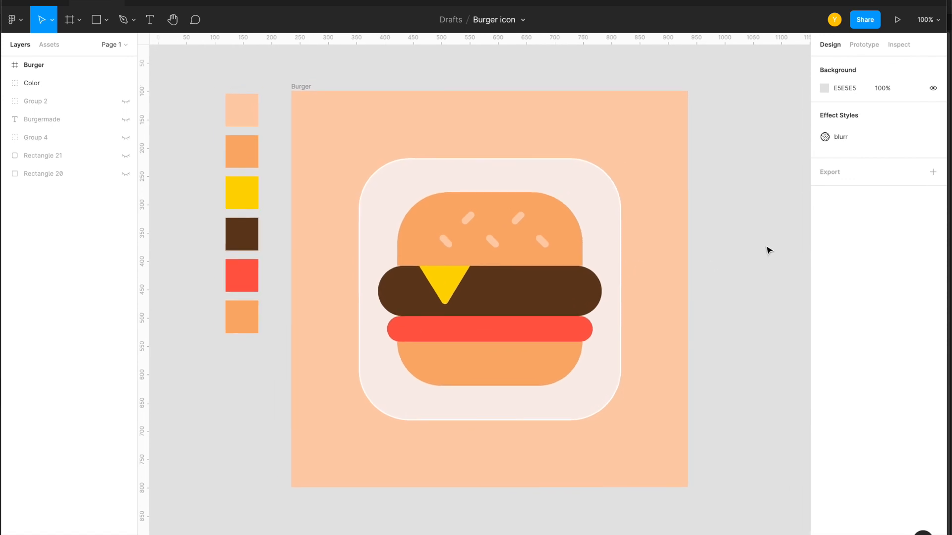
key("minus")
key("minus")
key("shift+0")
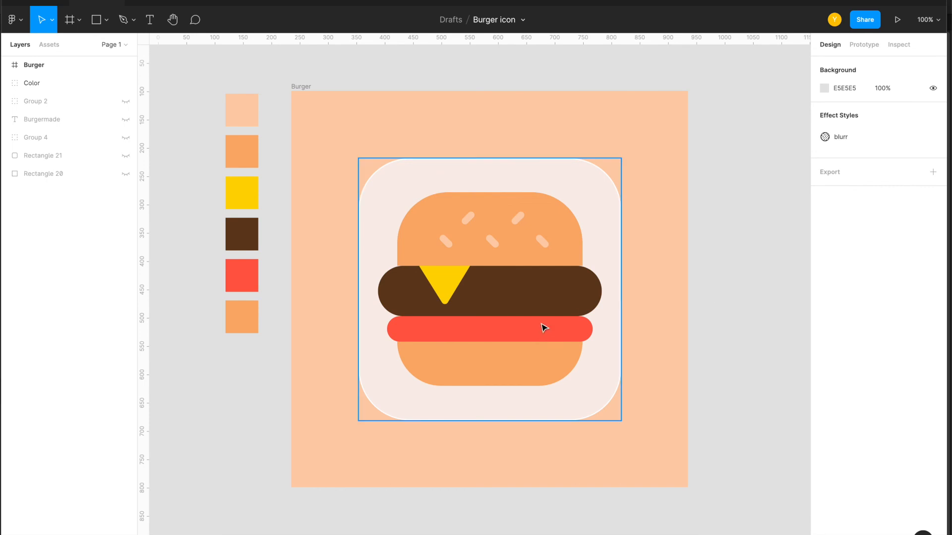
- Select the group holding the burger and its rounded card inside the Burger frame
double_click(611, 256)
left_click(711, 216)
left_click(585, 232)
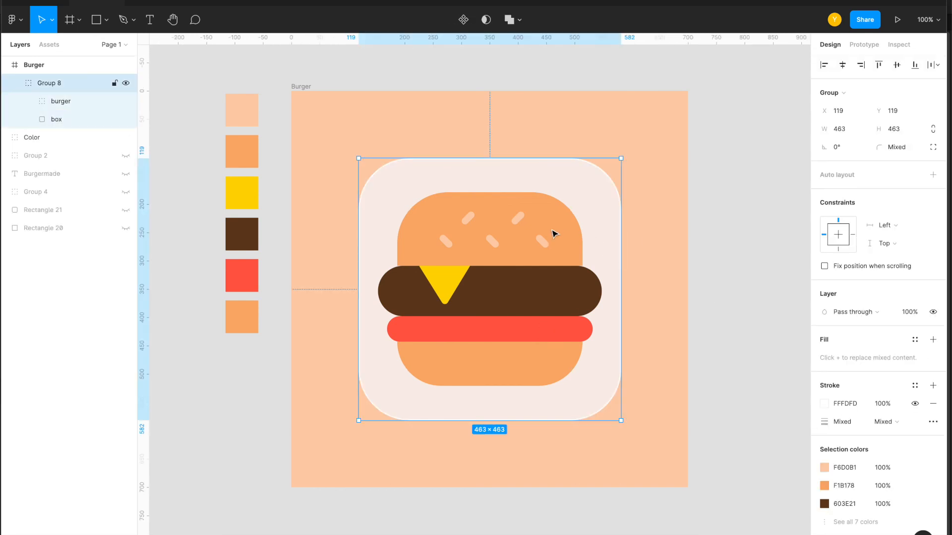